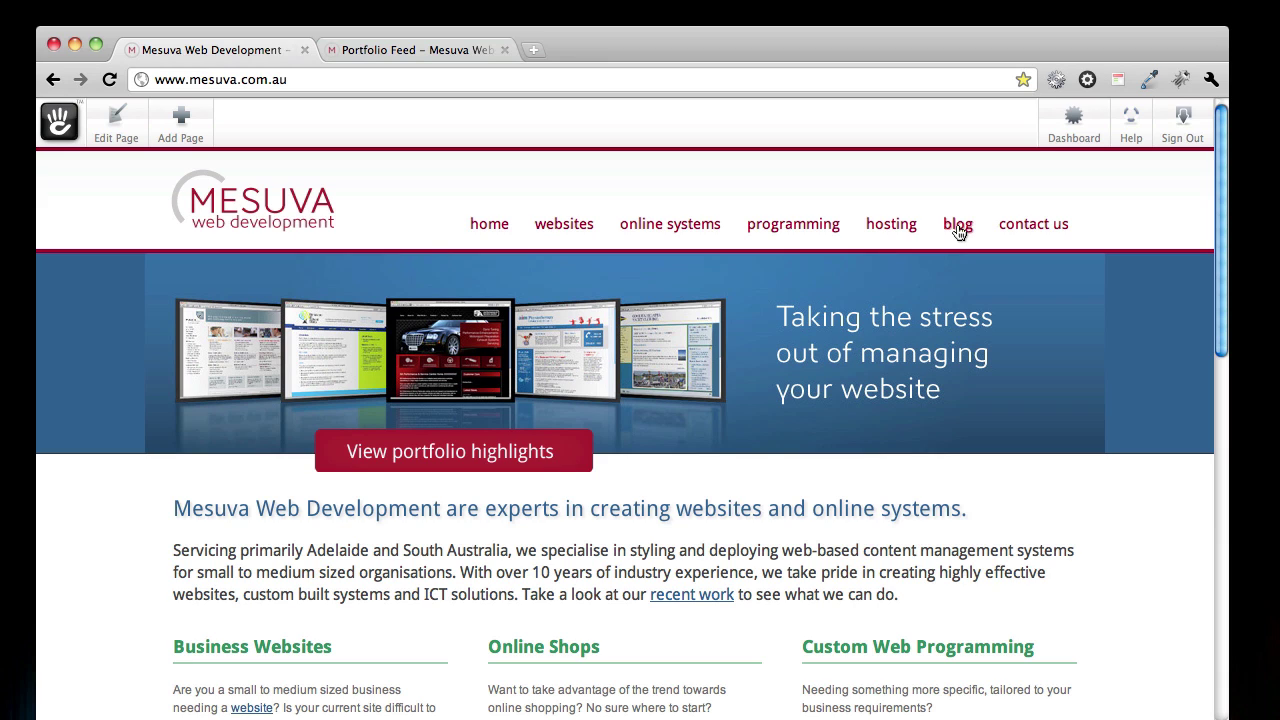
Go to the blog and filter it to the Recent Work category to list project posts
left_click(958, 226)
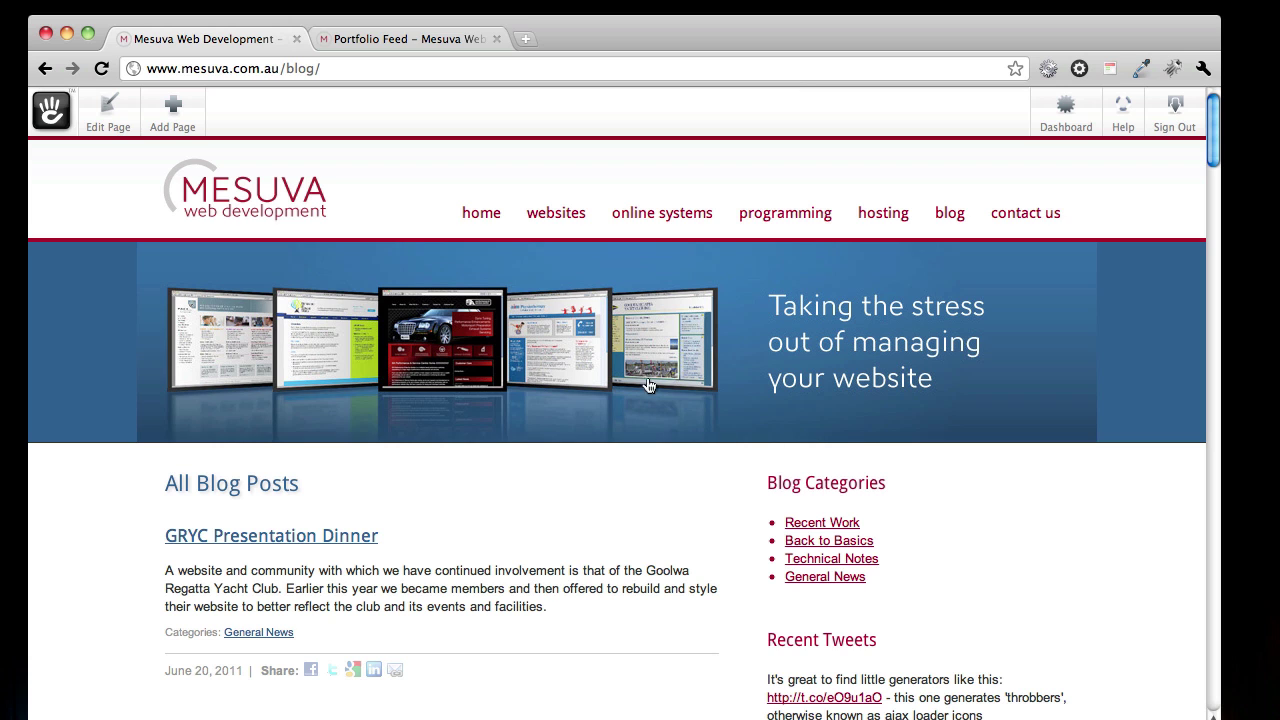
scroll(155, 497, "down", 2)
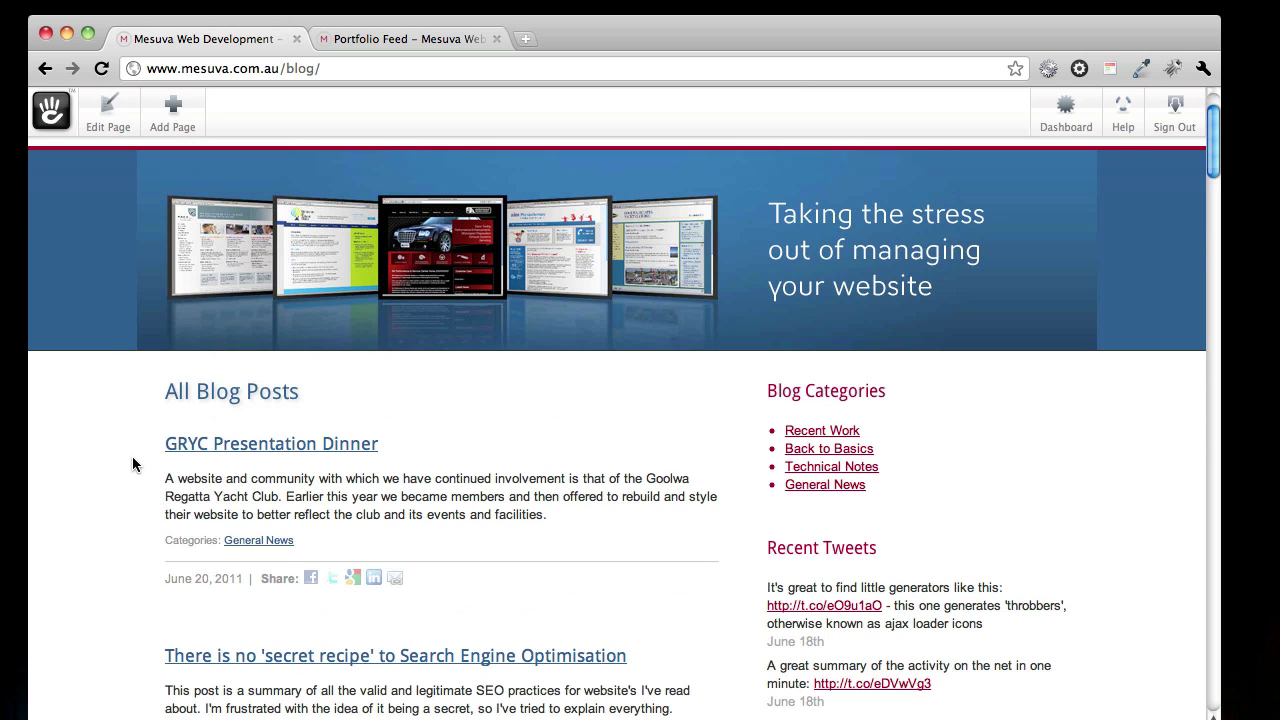
scroll(128, 450, "down", 2)
scroll(128, 450, "down", 1)
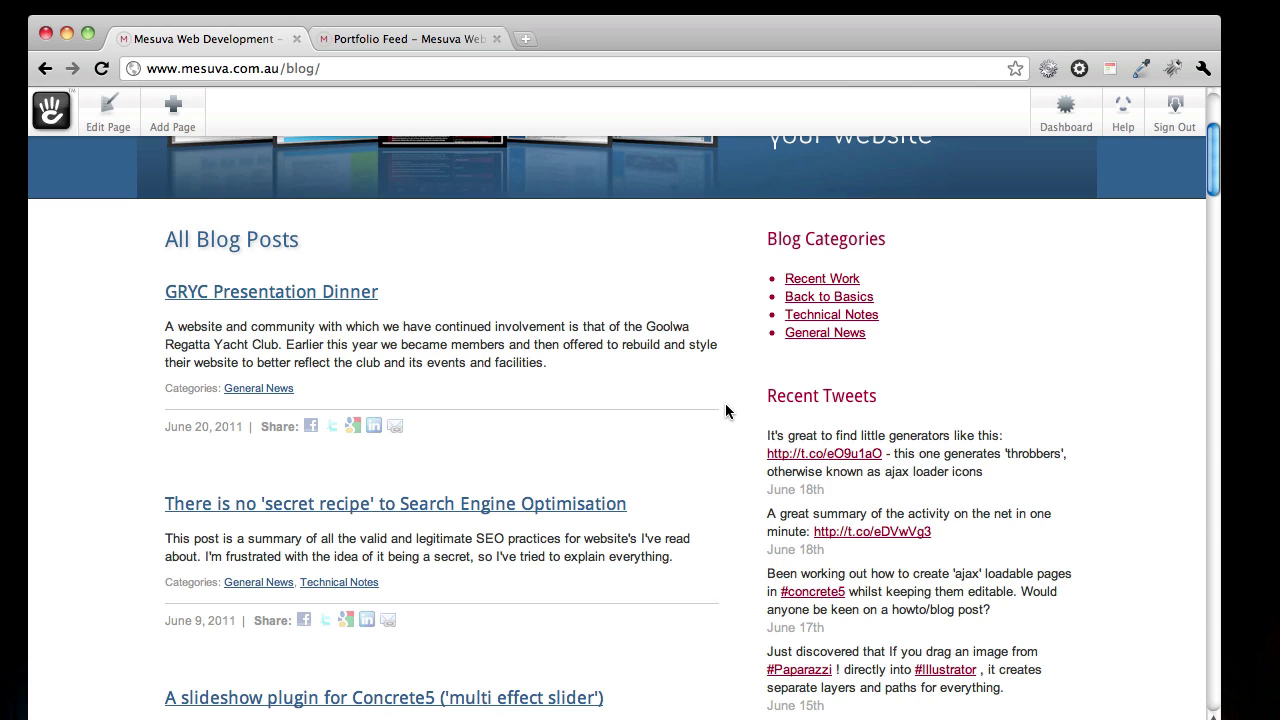
left_click(818, 281)
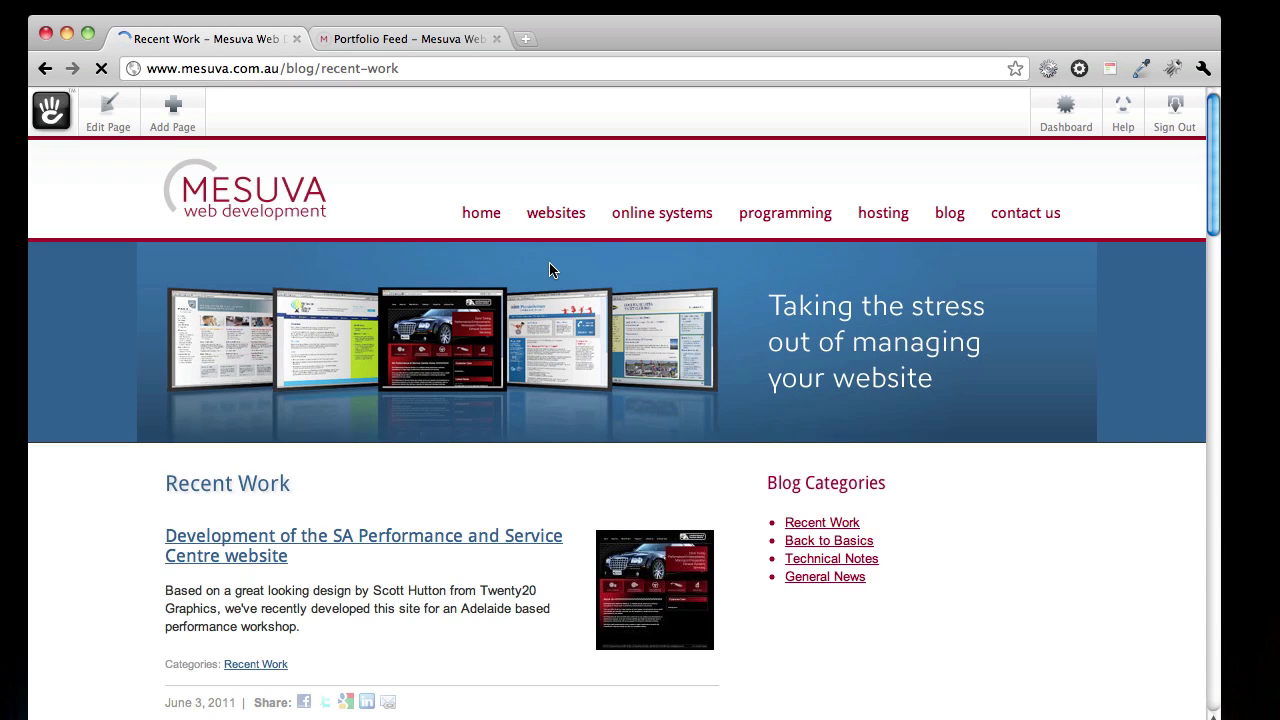
scroll(150, 372, "down", 5)
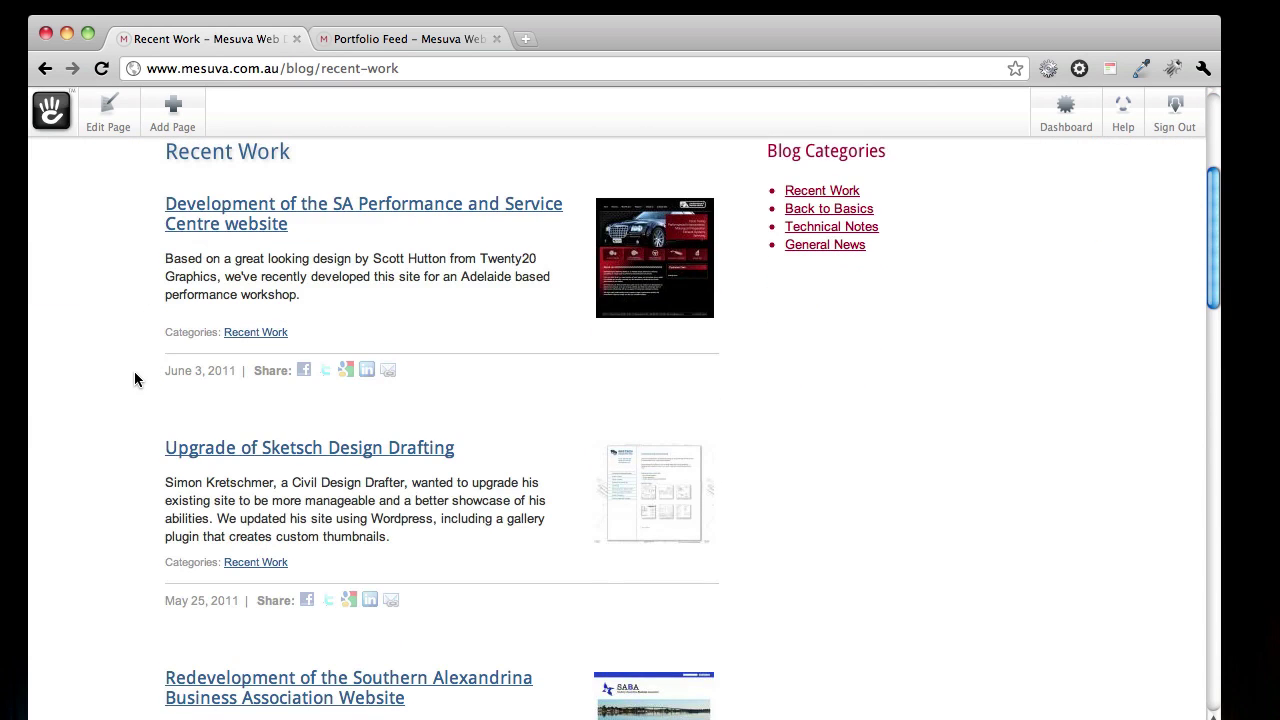
Open the 'Development of the SA Performance and Service Centre website' post and view its screenshot
left_click(334, 209)
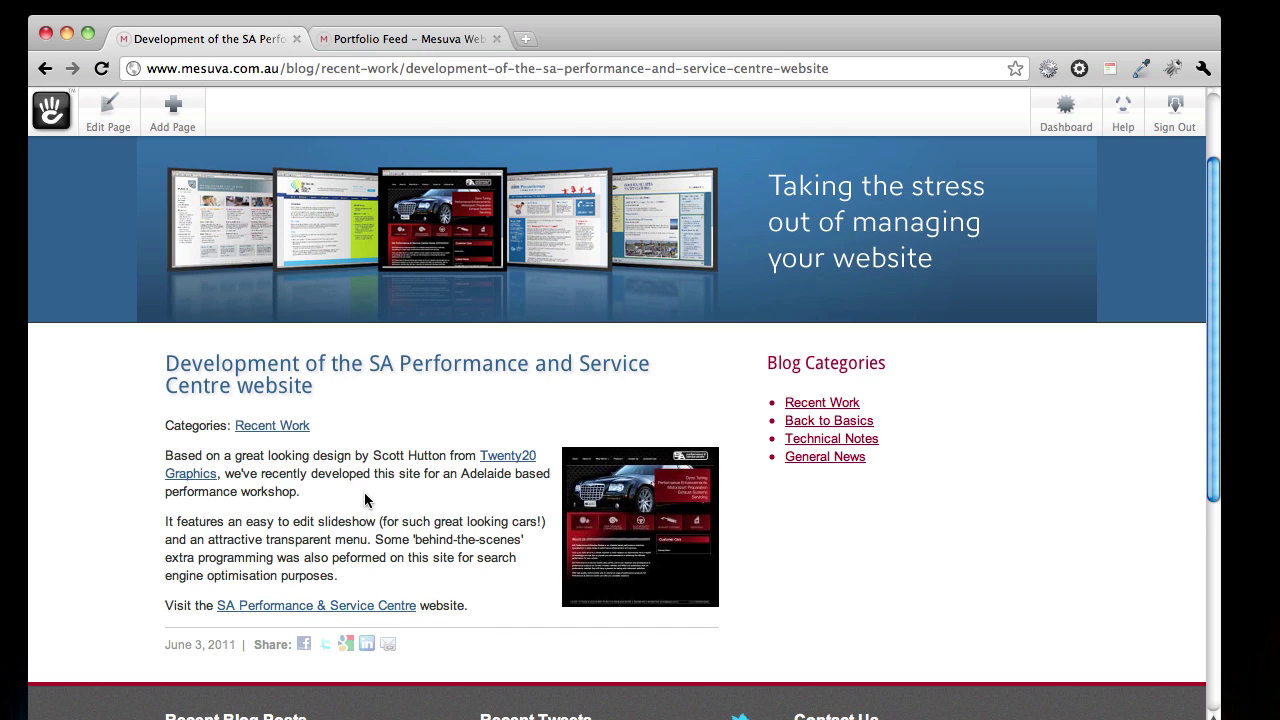
scroll(363, 491, "up", 3)
scroll(362, 489, "down", 2)
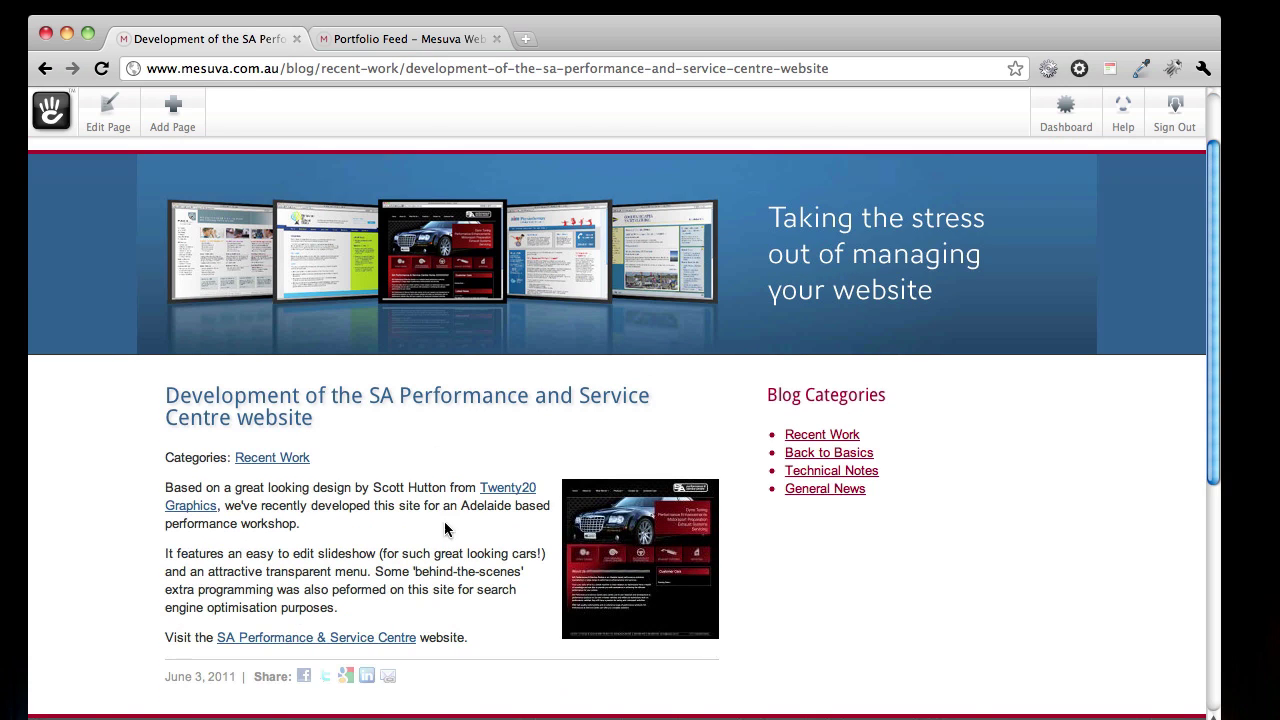
Enter edit mode on the SA Performance post and review its Custom Attributes in Properties
left_click(112, 122)
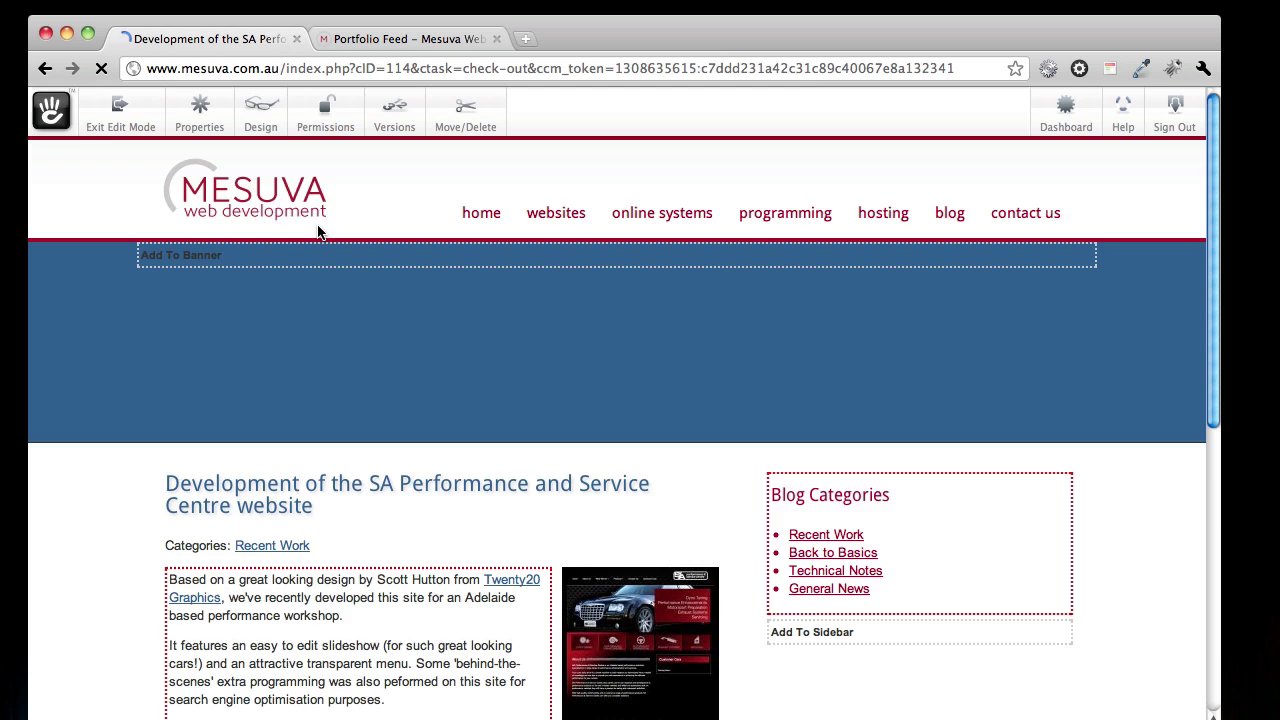
left_click(199, 115)
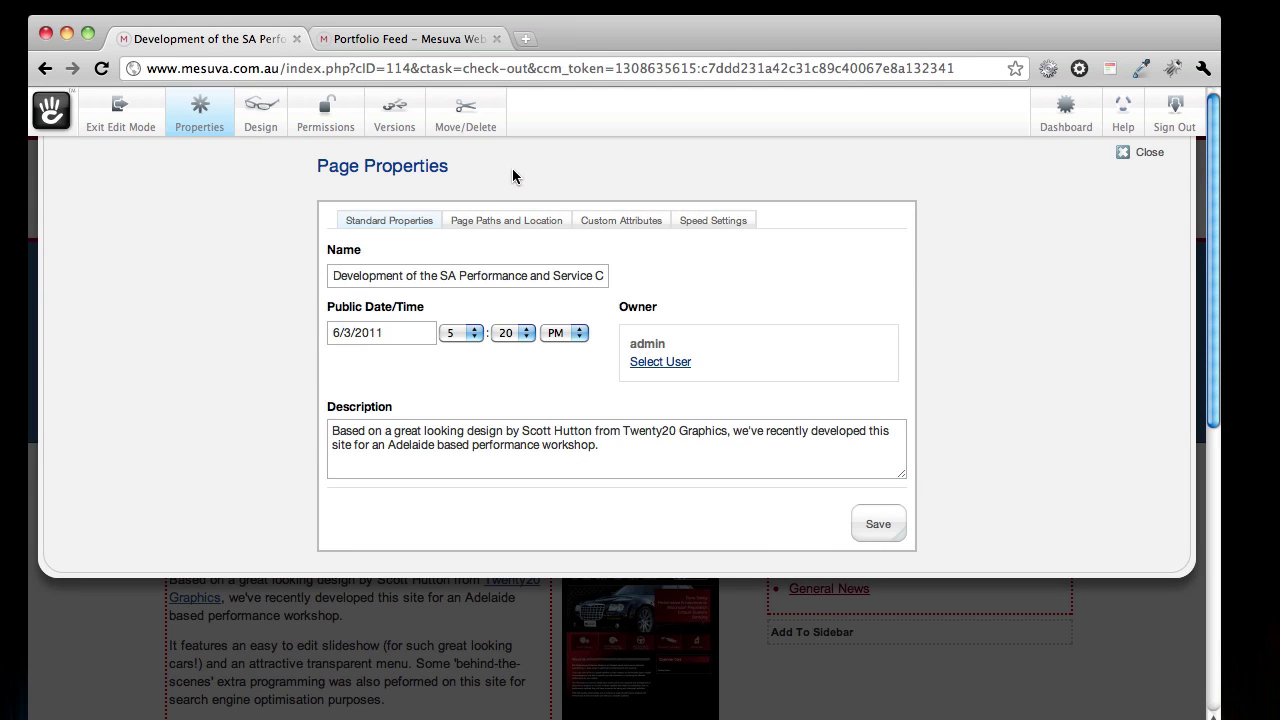
left_click(620, 221)
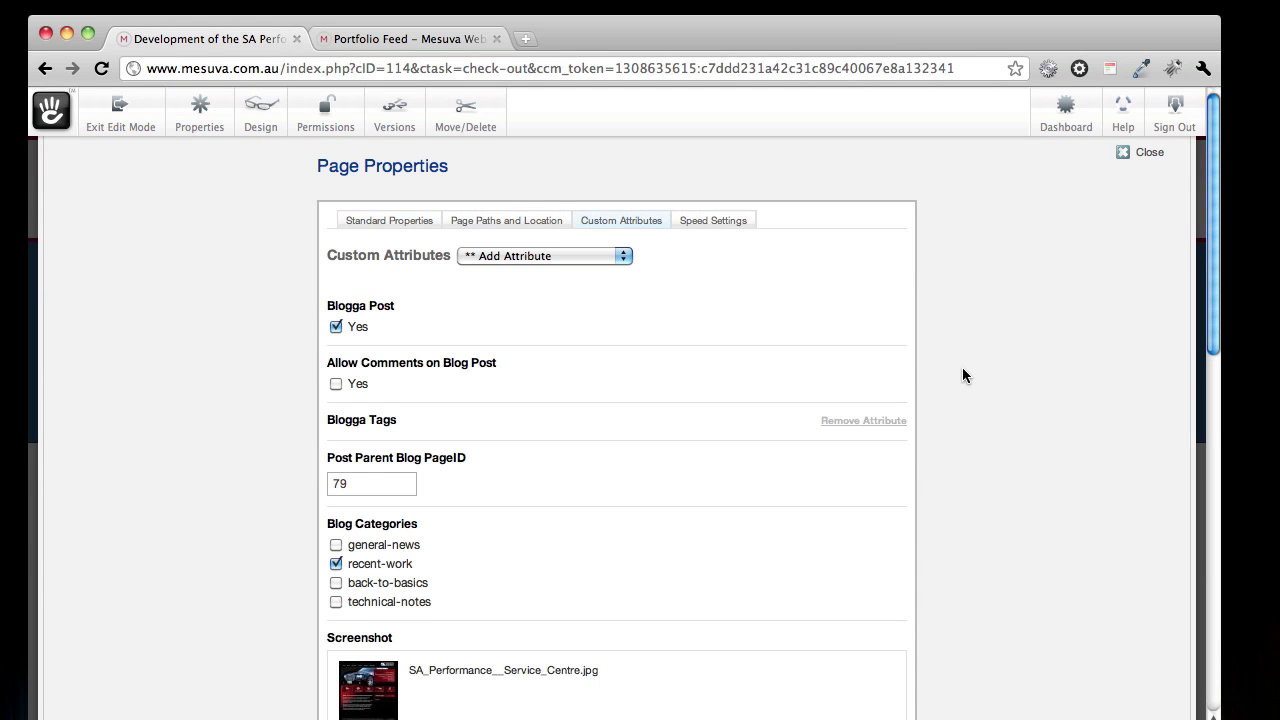
scroll(963, 370, "down", 6)
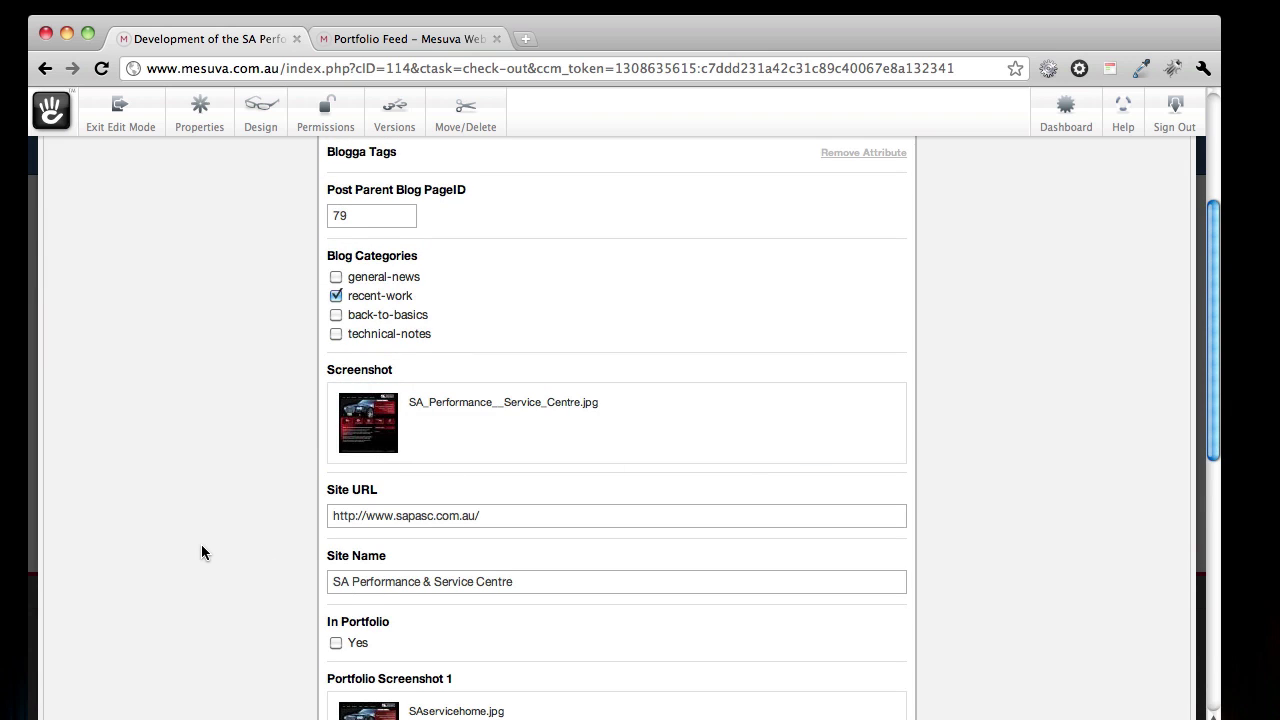
scroll(201, 552, "up", 6)
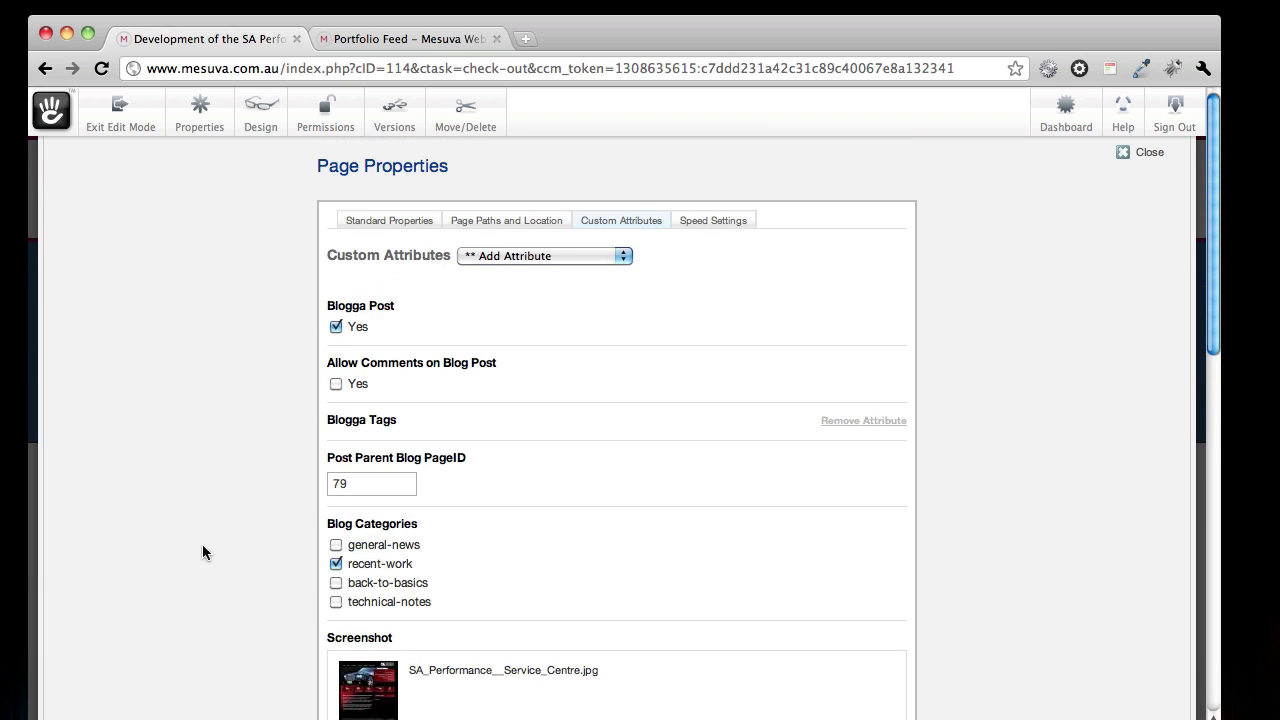
scroll(202, 552, "down", 6)
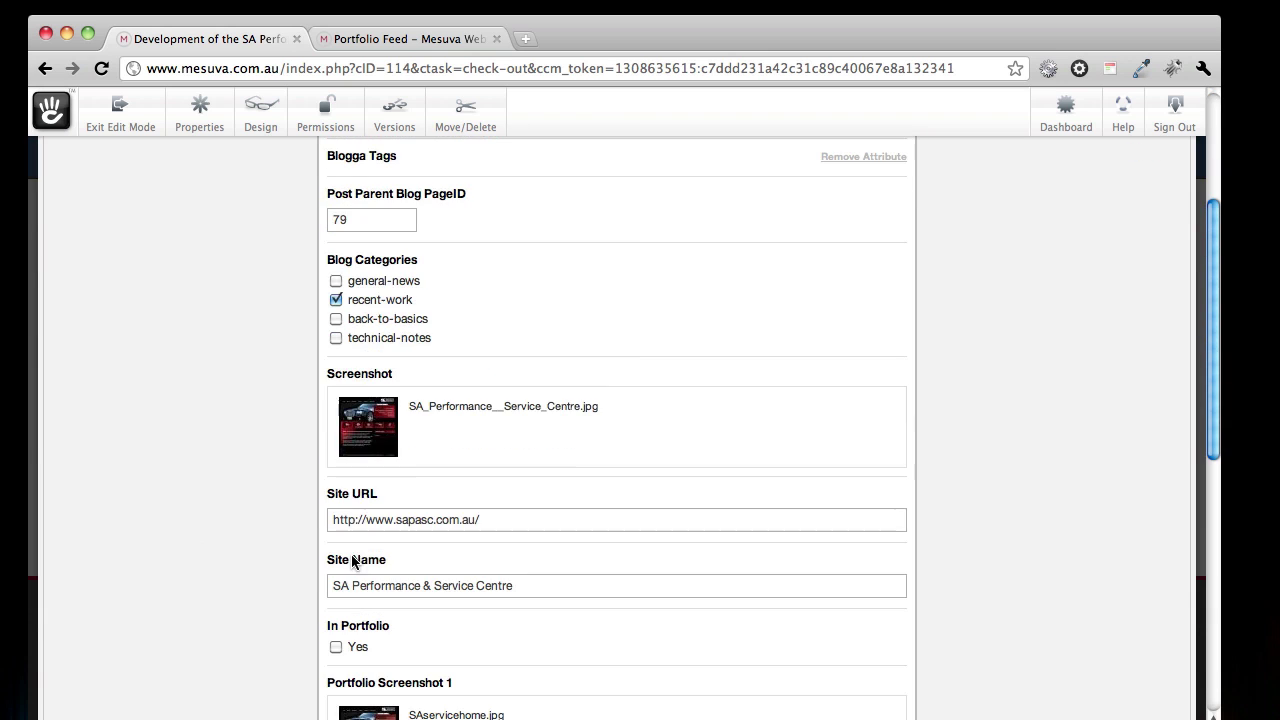
scroll(1044, 262, "up", 6)
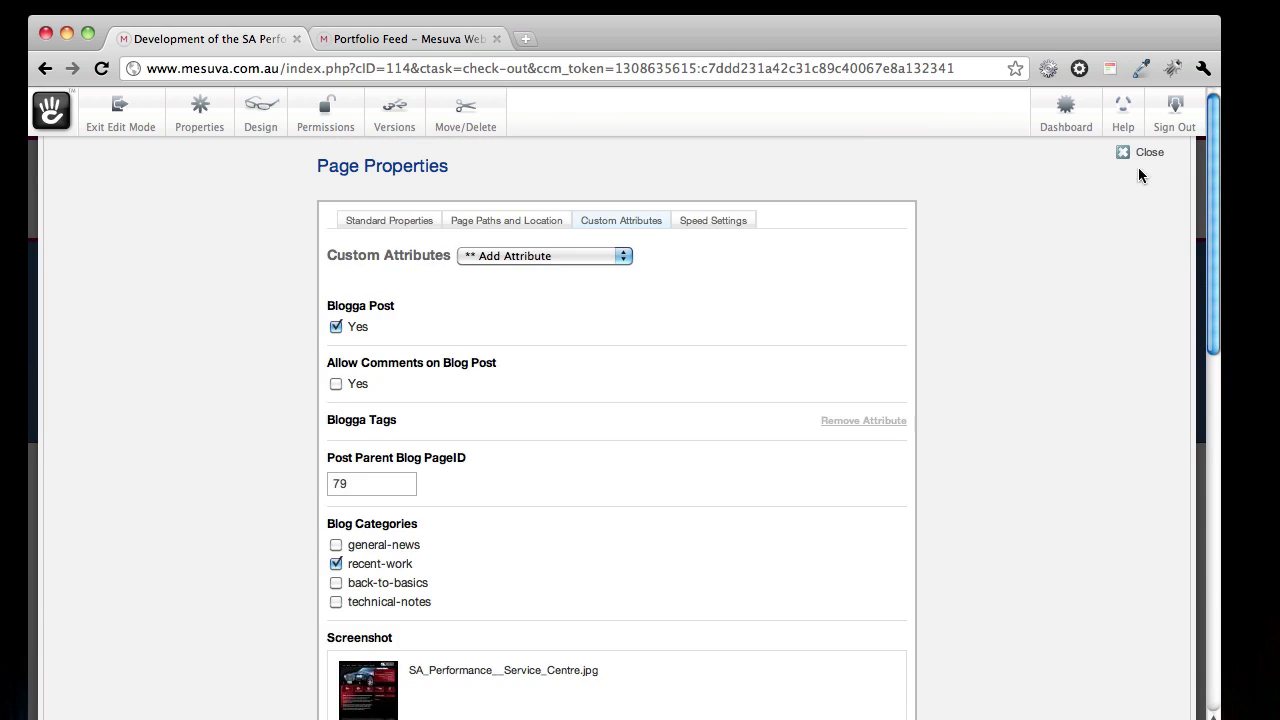
left_click(1152, 154)
scroll(232, 415, "down", 6)
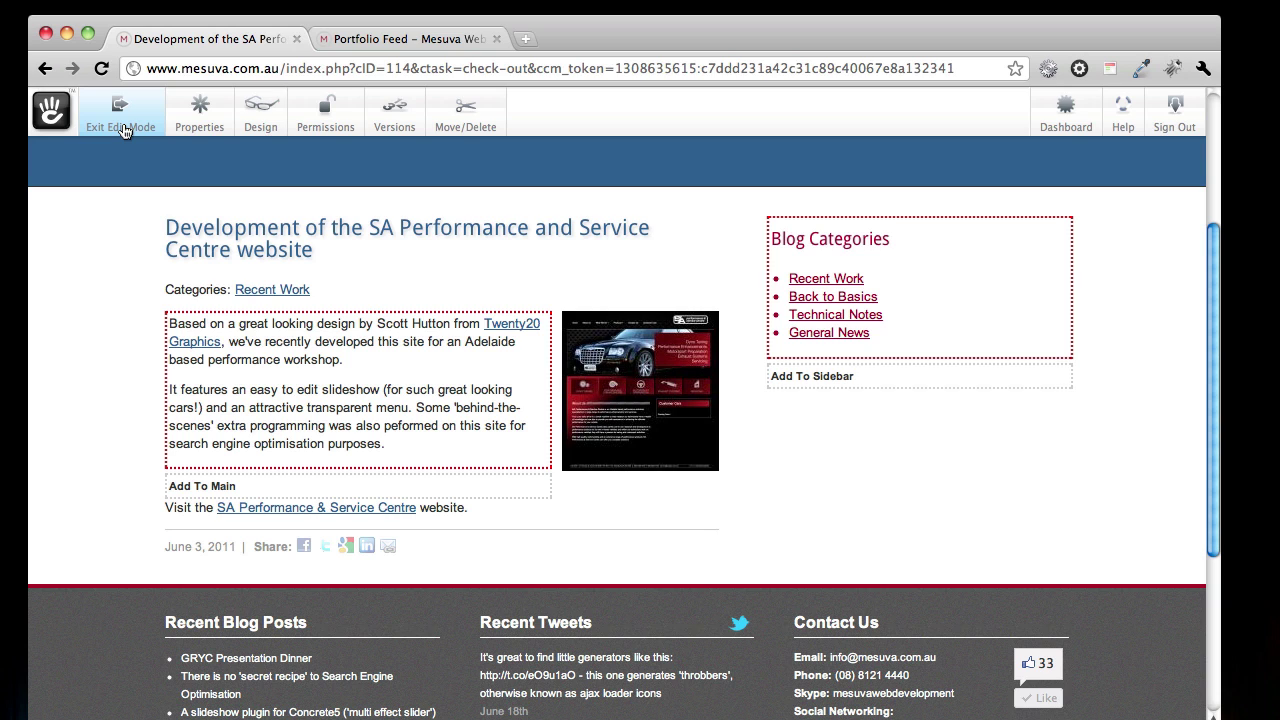
Exit edit mode and advance the homepage portfolio highlights to the aim Physiotherapy project
left_click(122, 130)
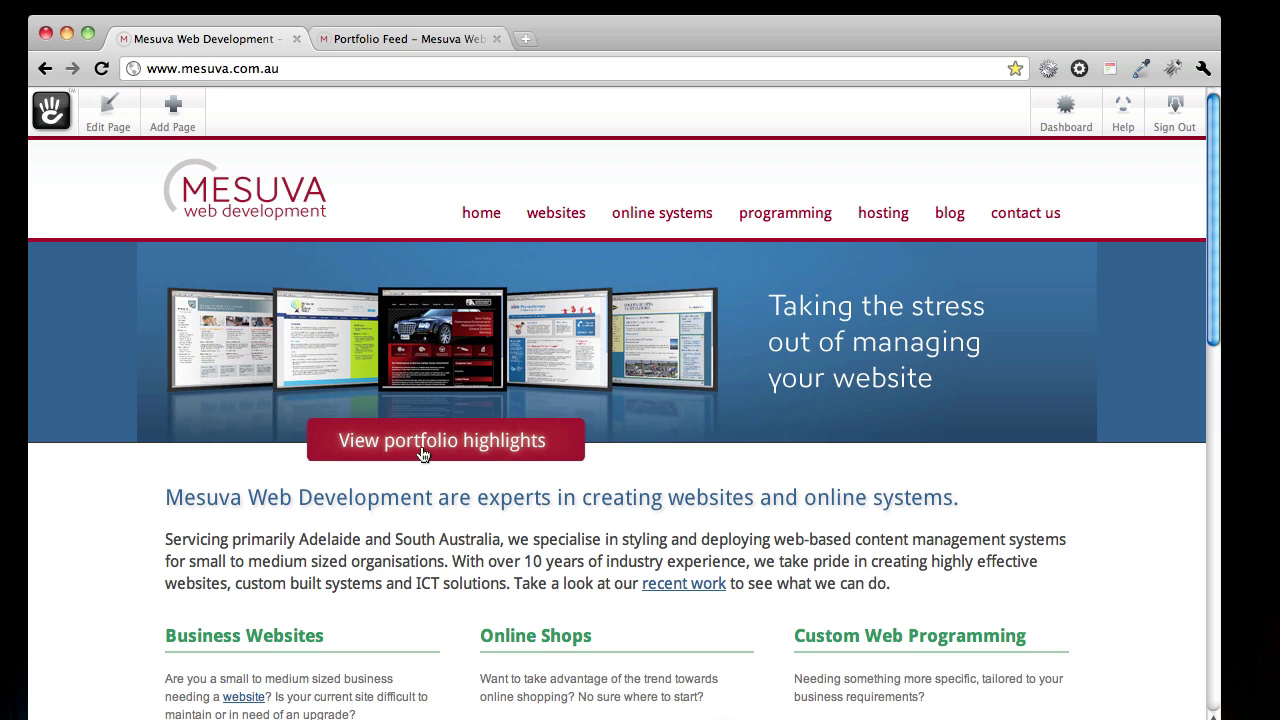
left_click(423, 446)
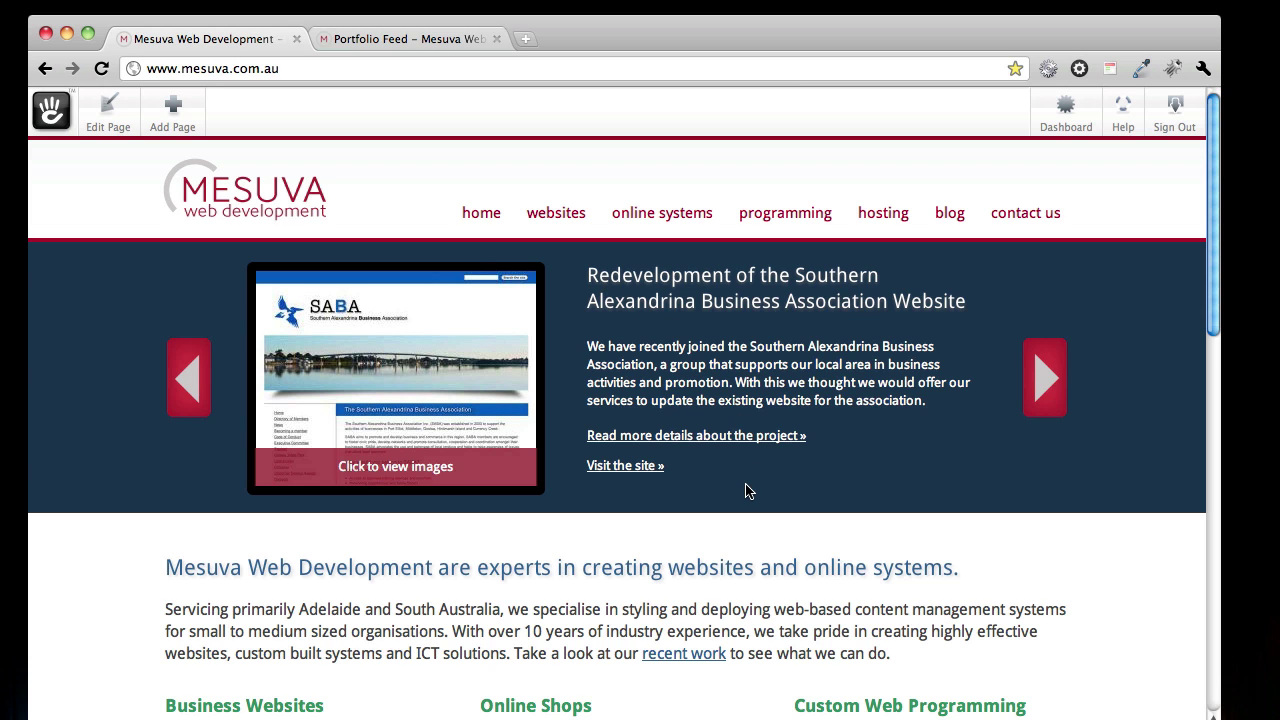
left_click(1034, 383)
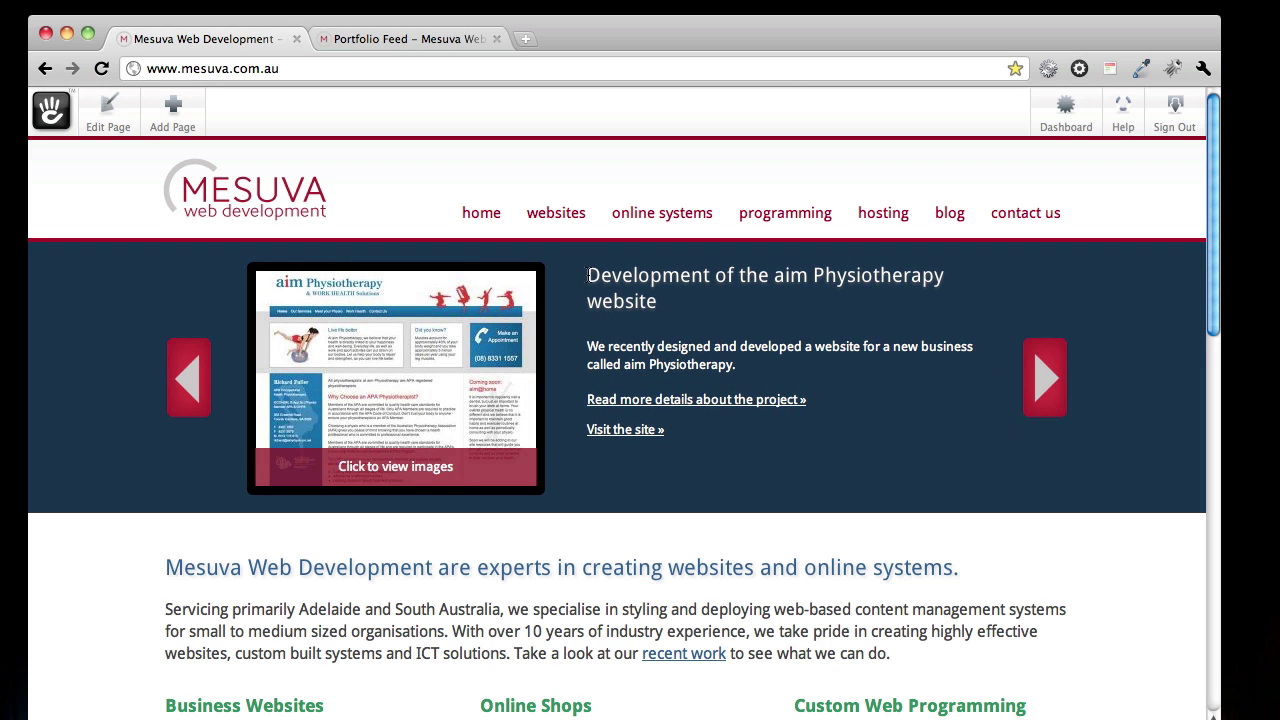
Highlight the aim Physiotherapy heading and description, then browse its screenshots in the lightbox
left_click_drag(685, 302, 589, 279)
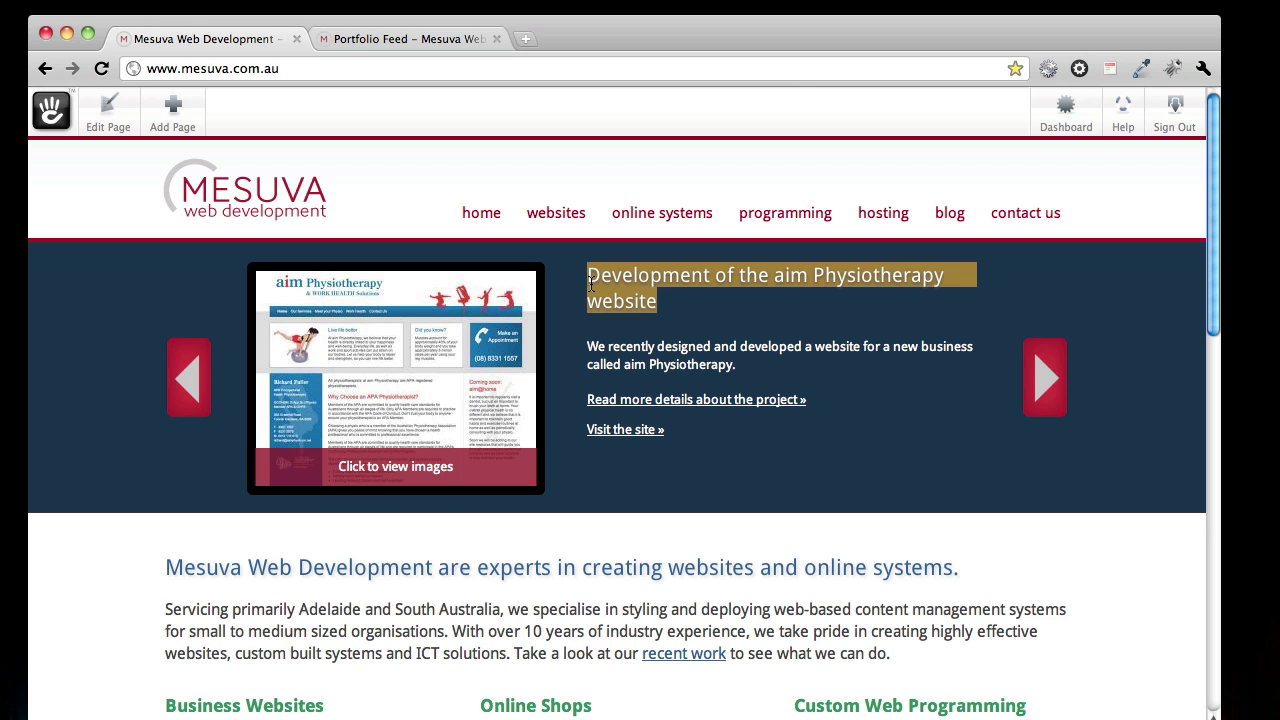
left_click_drag(753, 374, 585, 347)
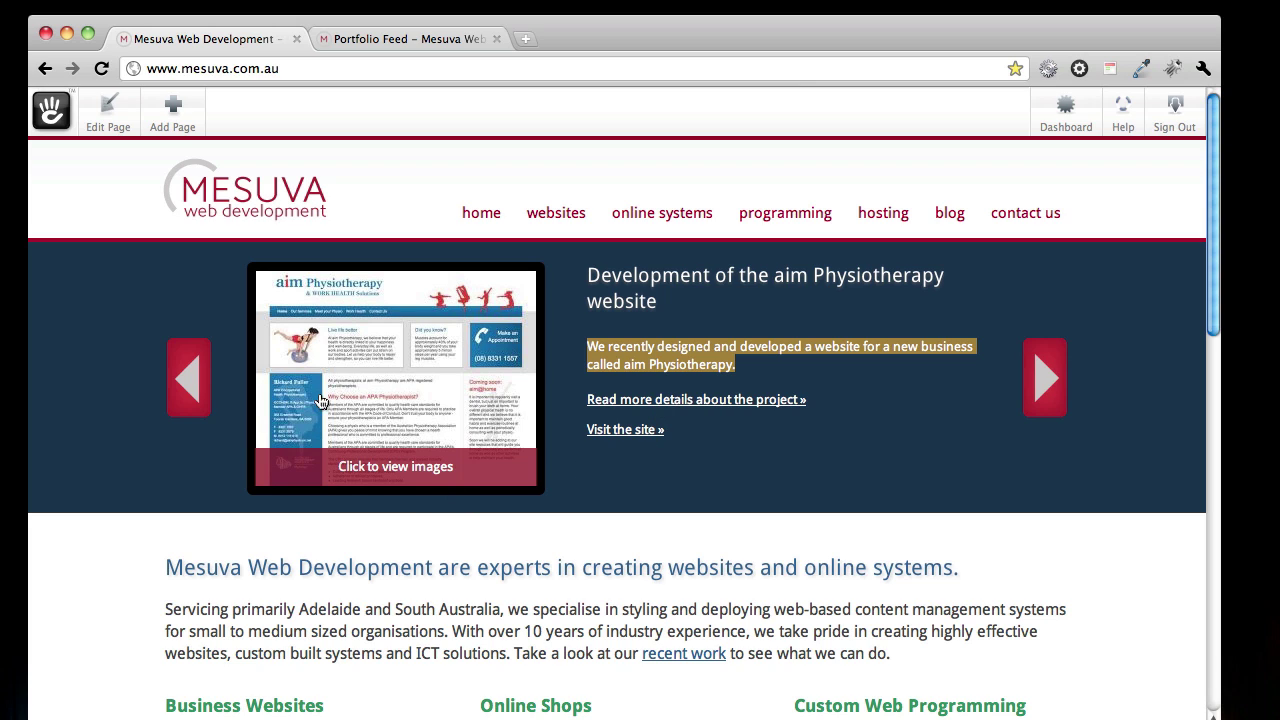
left_click(415, 362)
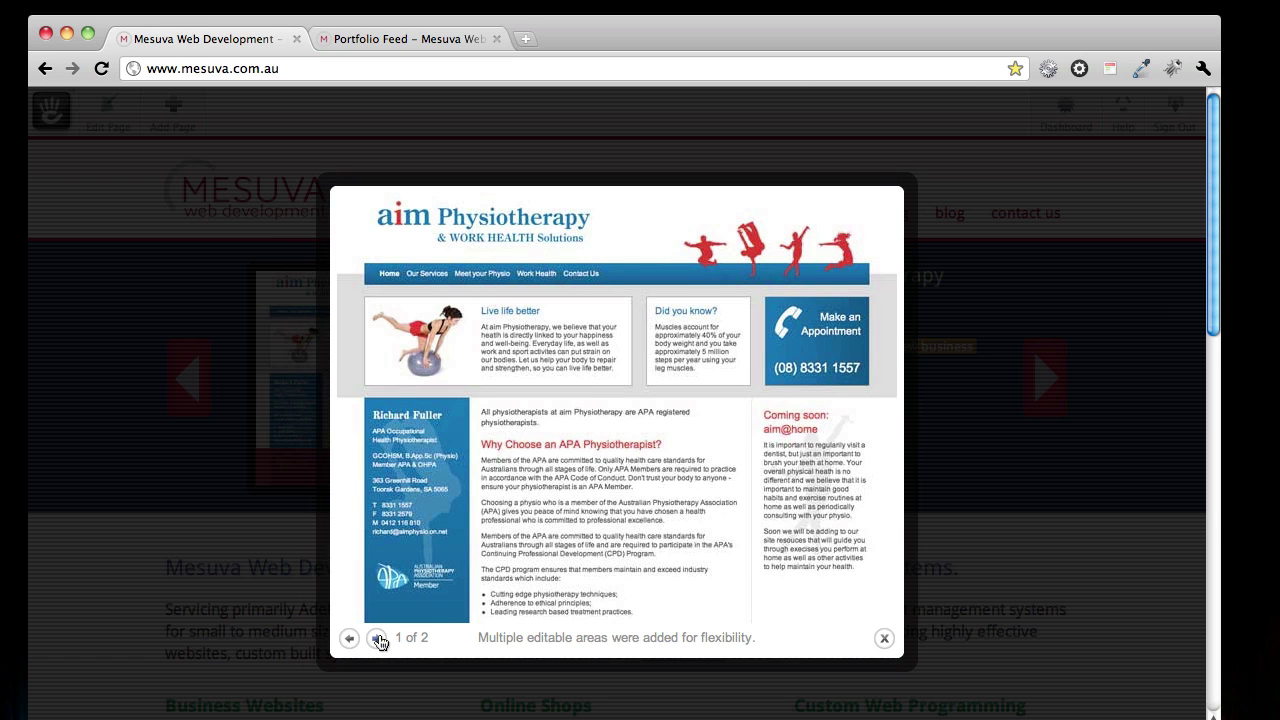
left_click(377, 639)
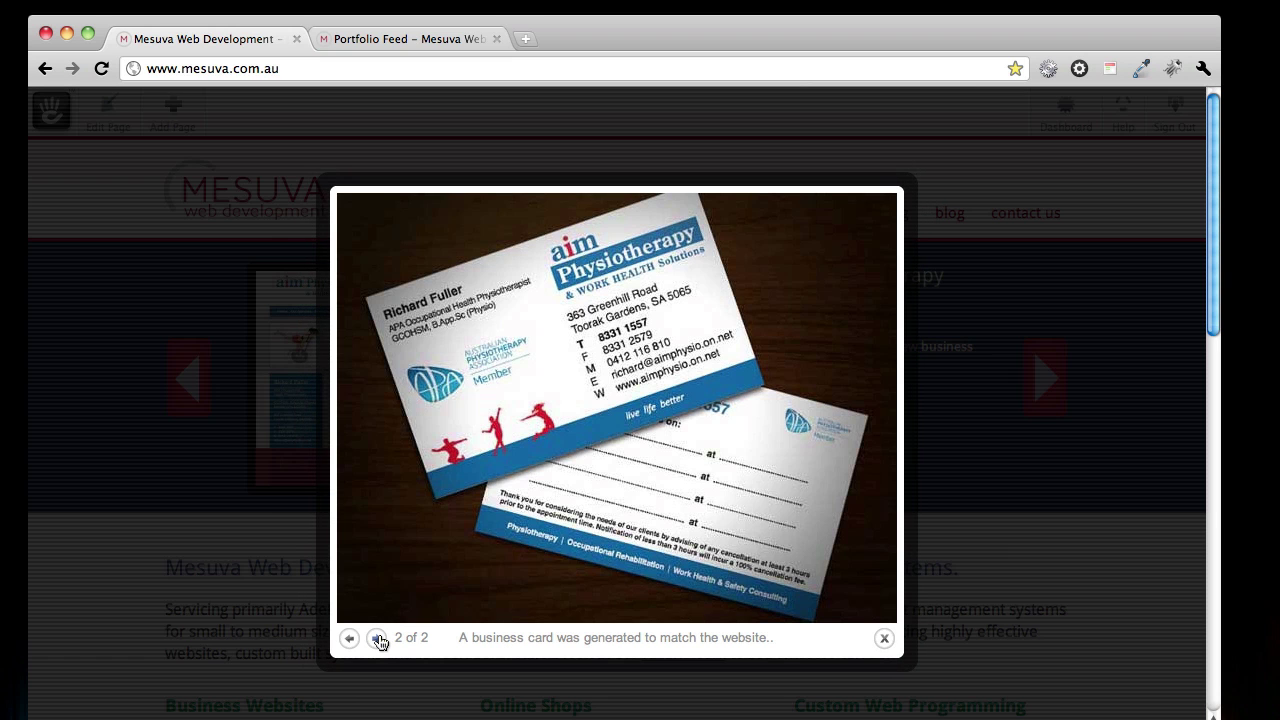
left_click(199, 515)
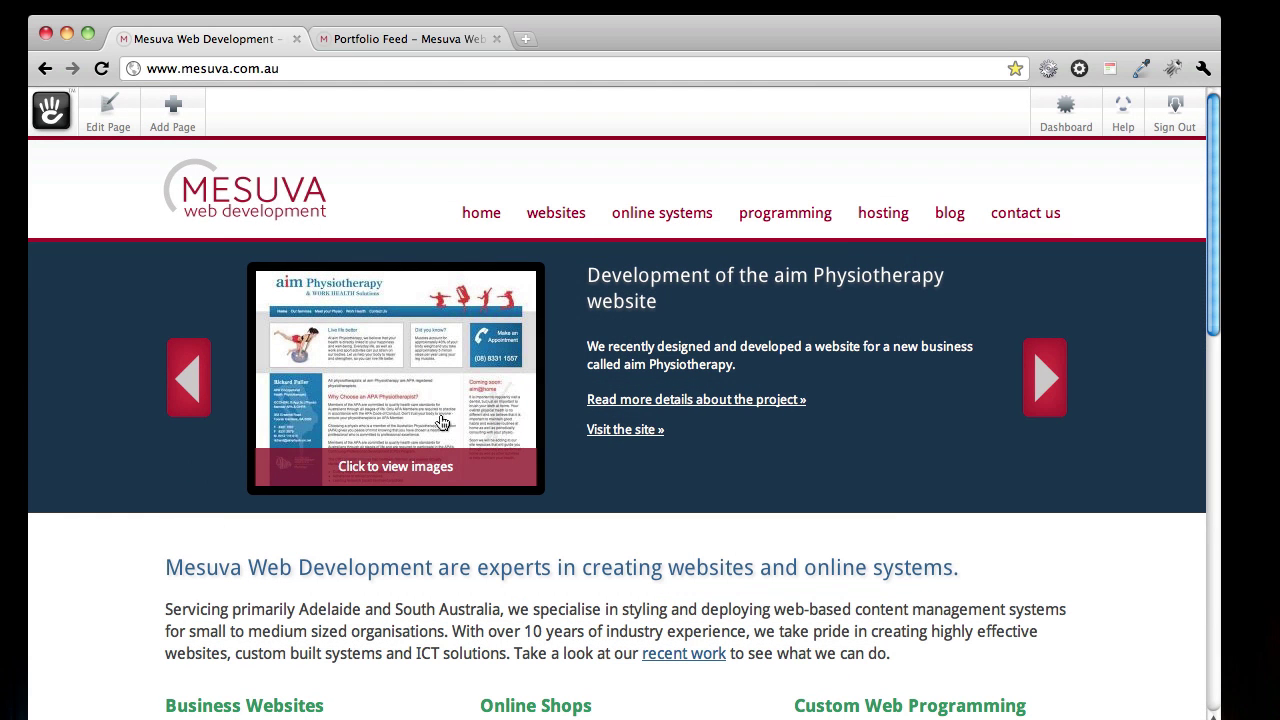
Check the Portfolio Feed block's custom template unchanged, exit edit mode, and return to the homepage tab
left_click(436, 40)
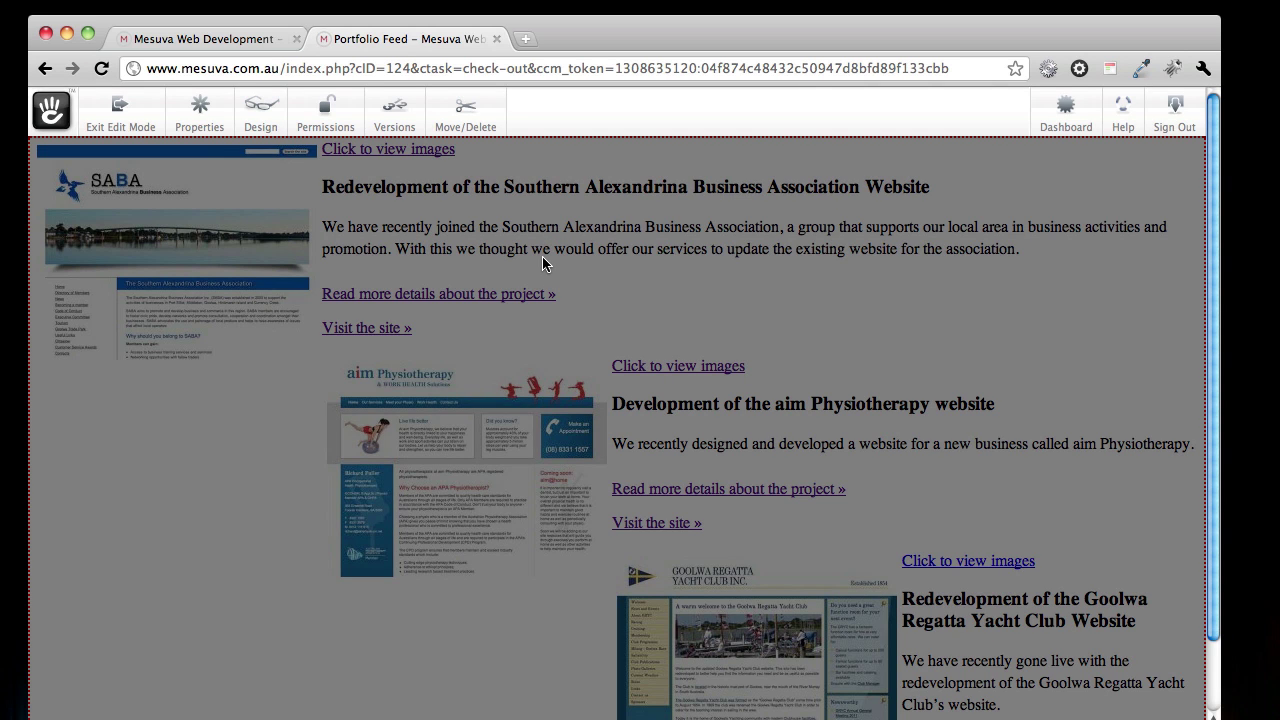
left_click(656, 258)
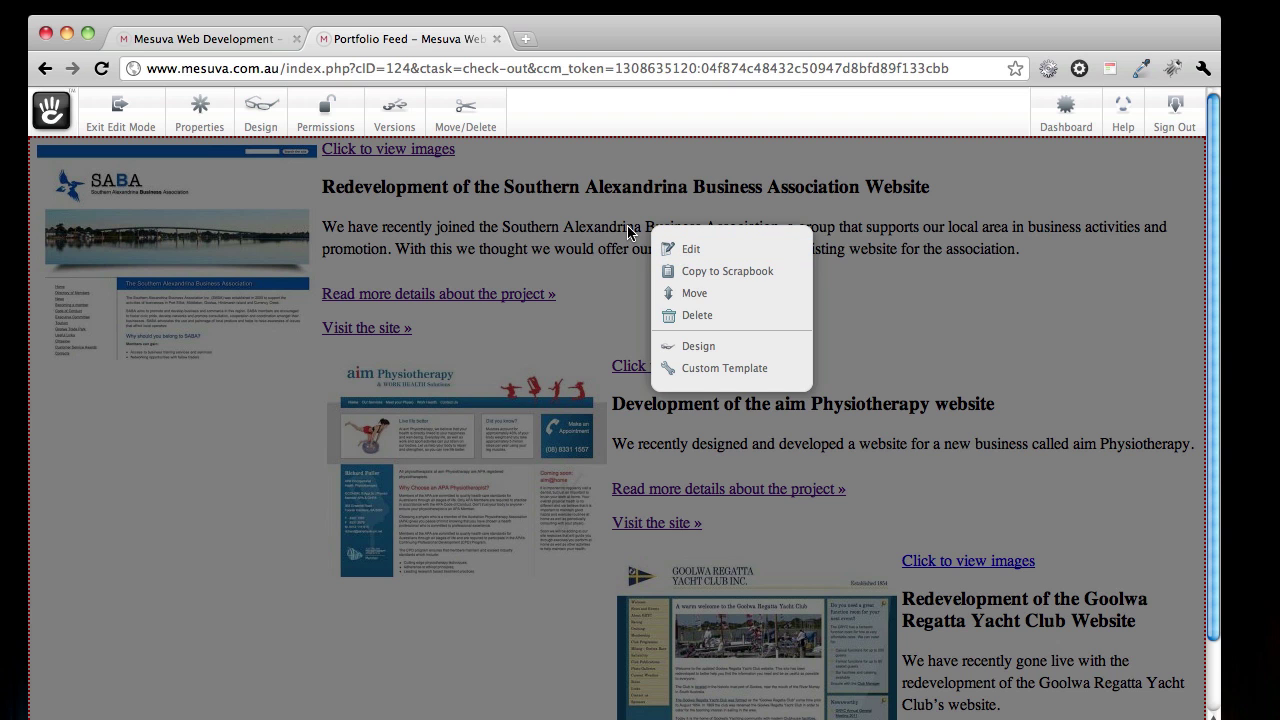
left_click(615, 220)
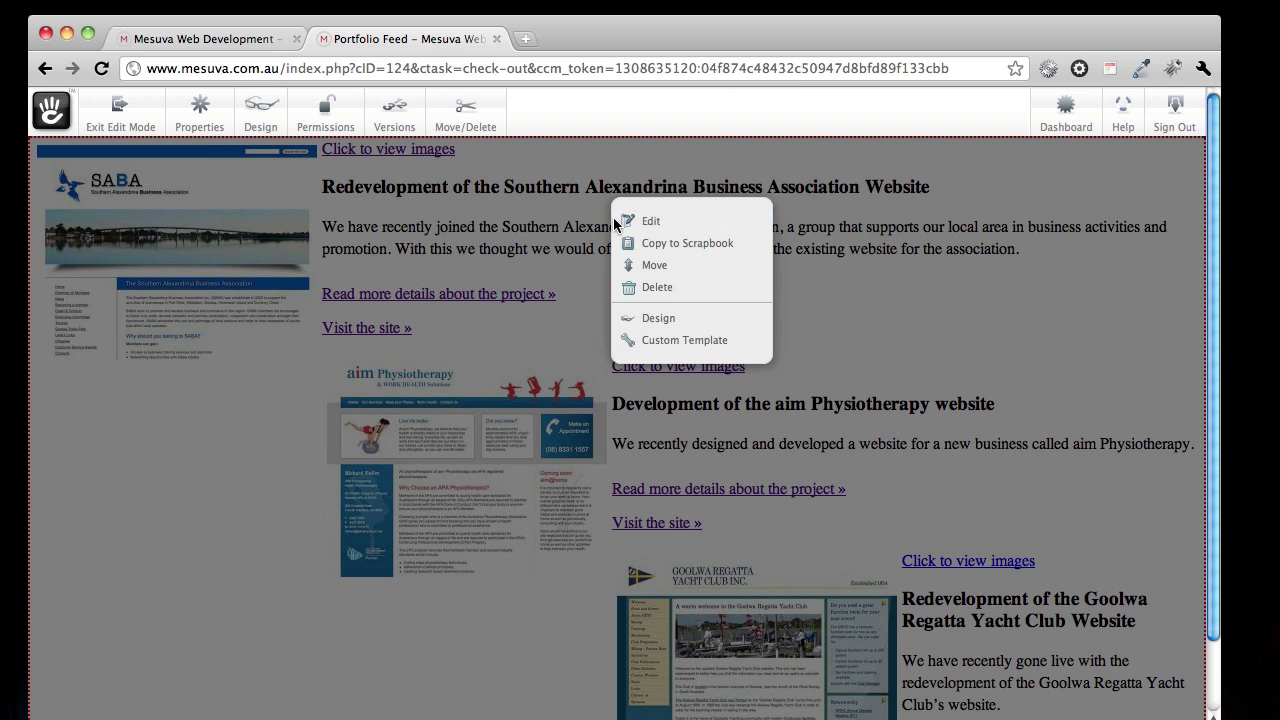
left_click(707, 342)
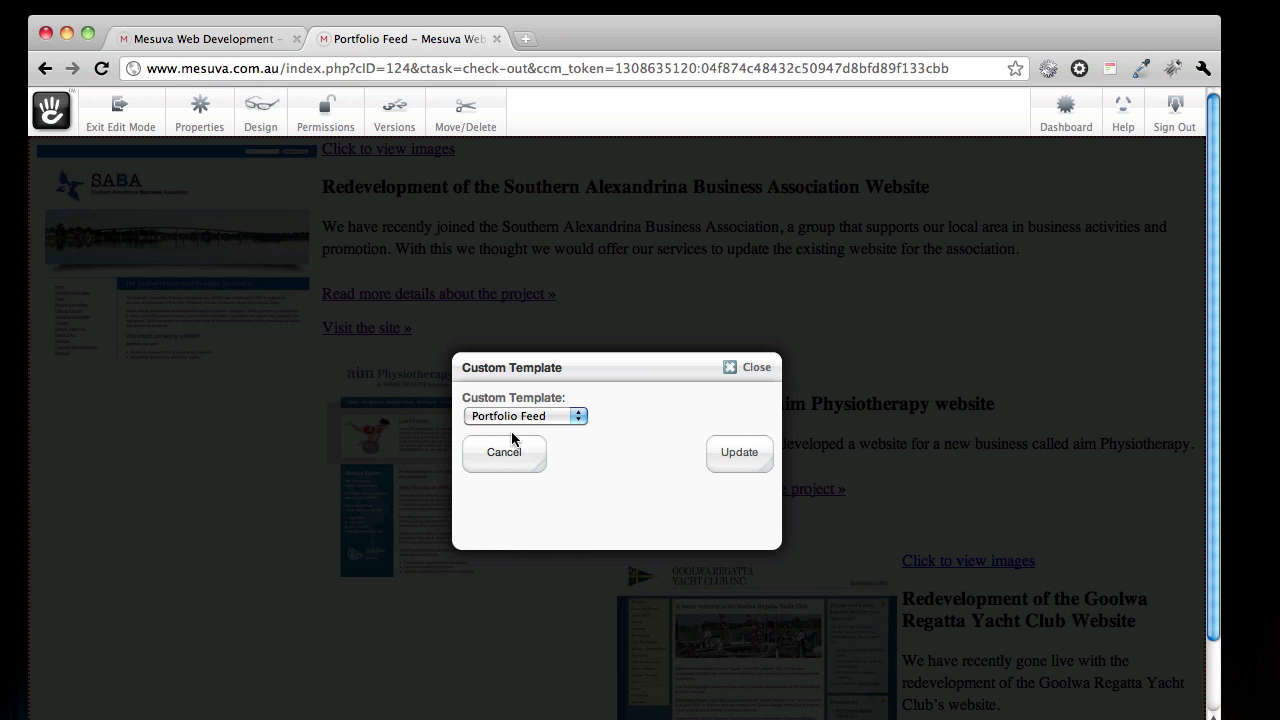
left_click(512, 446)
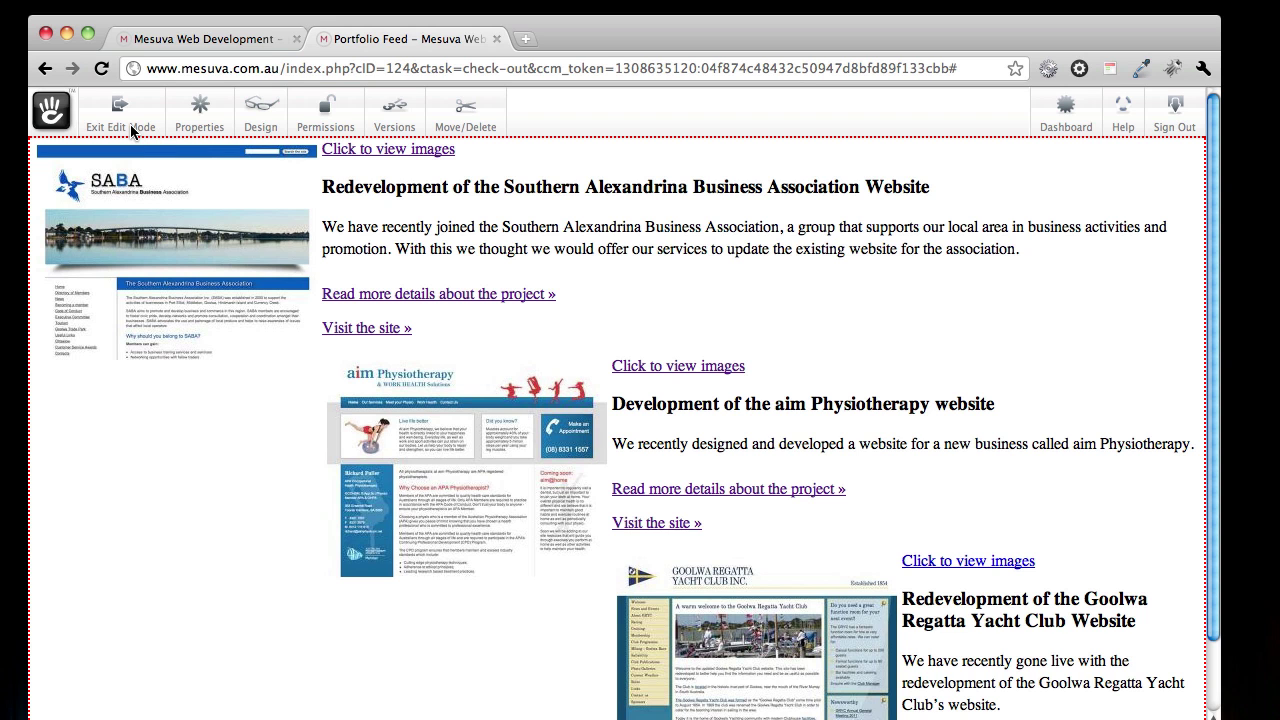
left_click(122, 120)
left_click(242, 40)
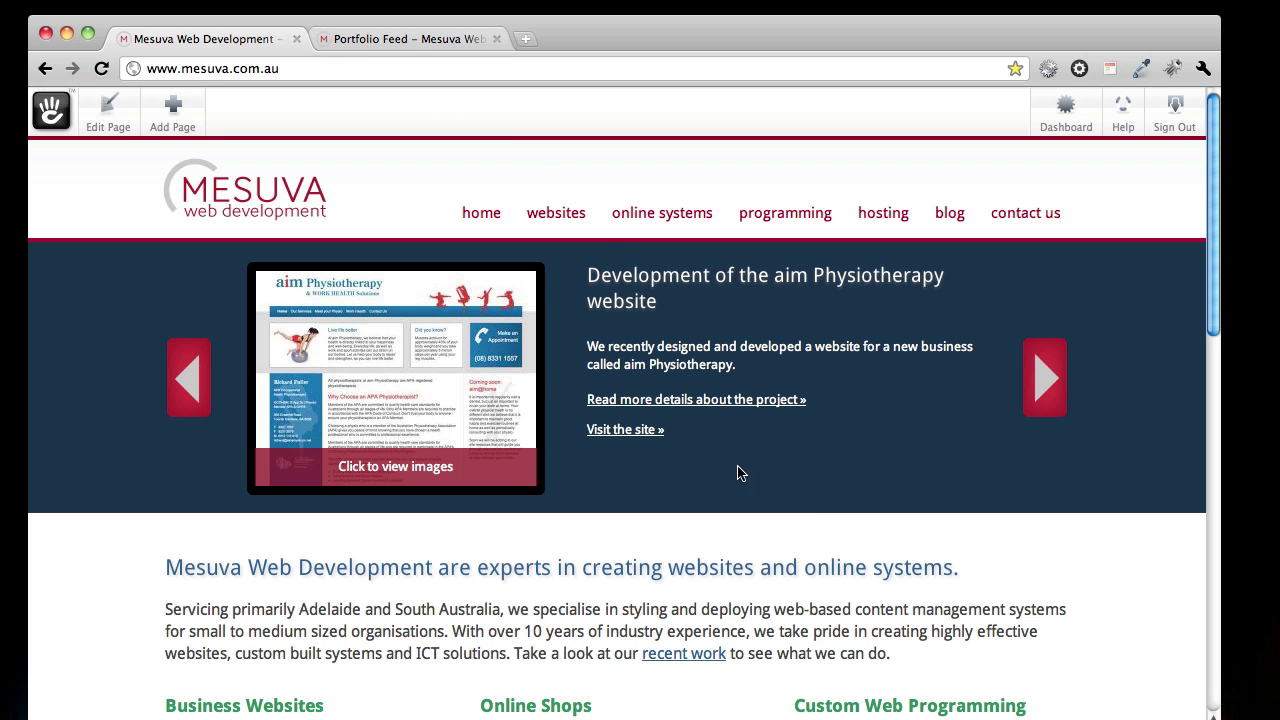
Reopen the SA Performance and Service Centre post via blog > Recent Work and start Edit Page
left_click(942, 214)
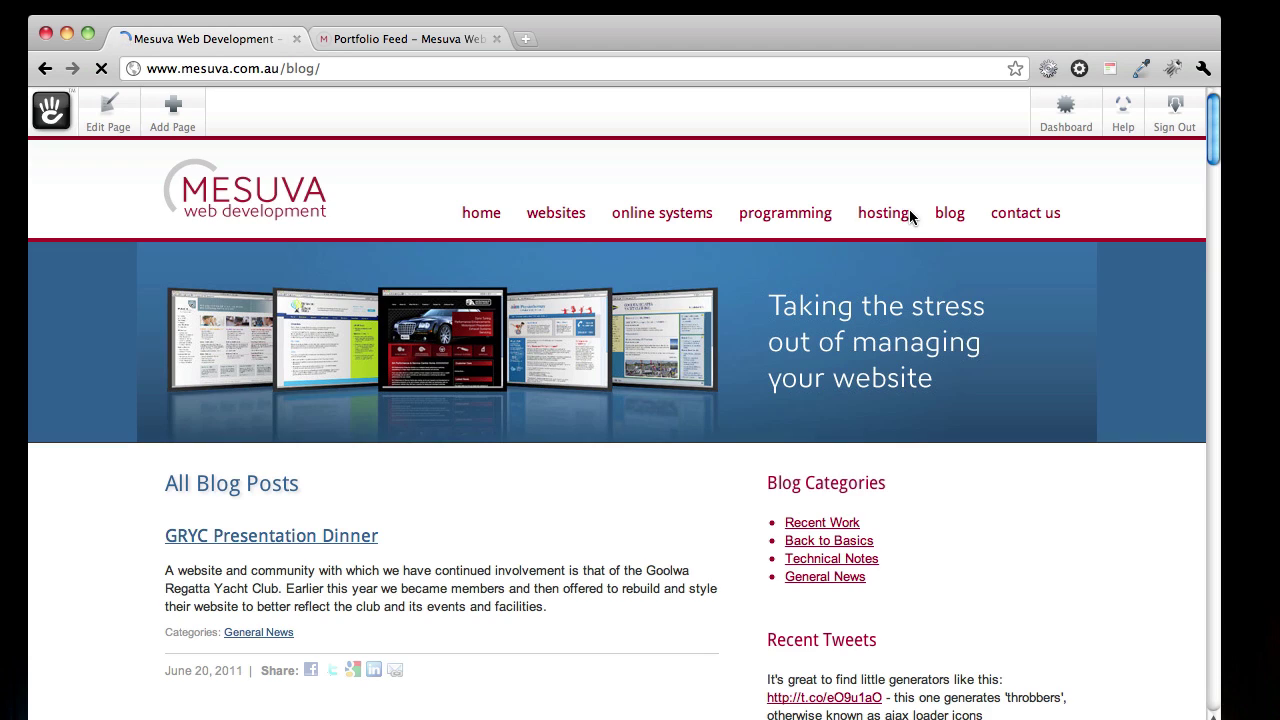
left_click(820, 524)
scroll(168, 416, "down", 2)
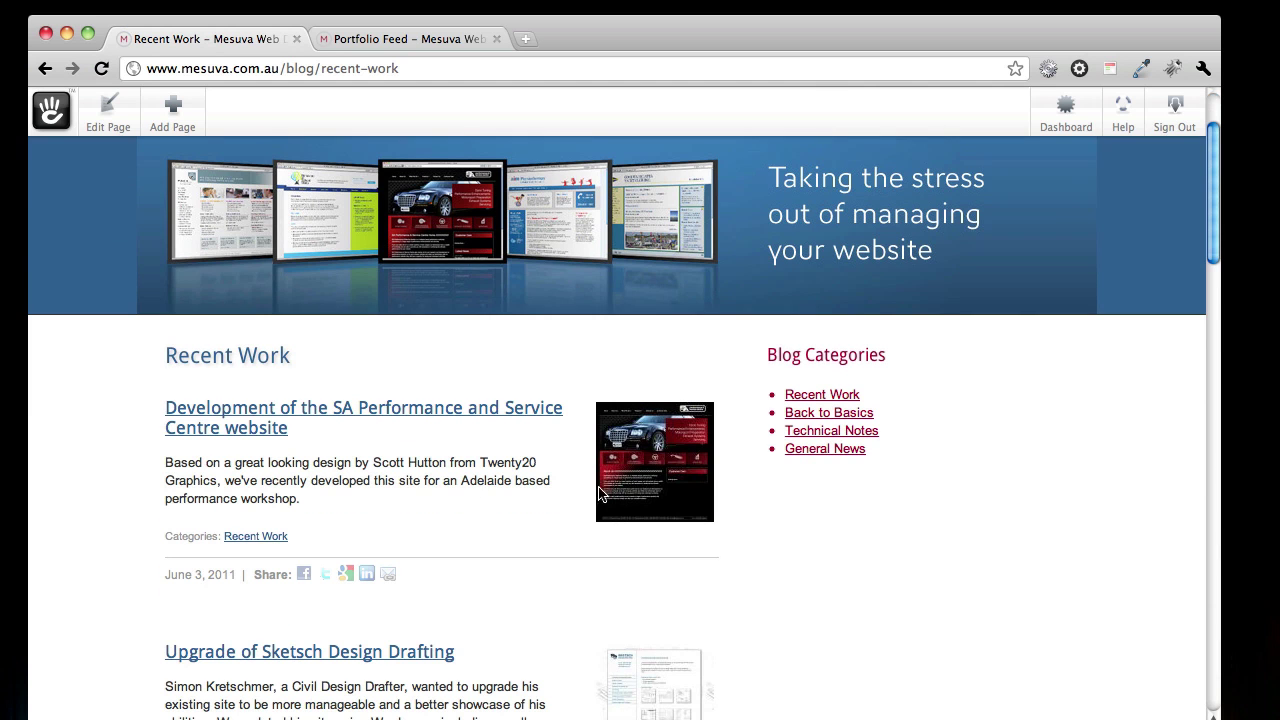
left_click(455, 407)
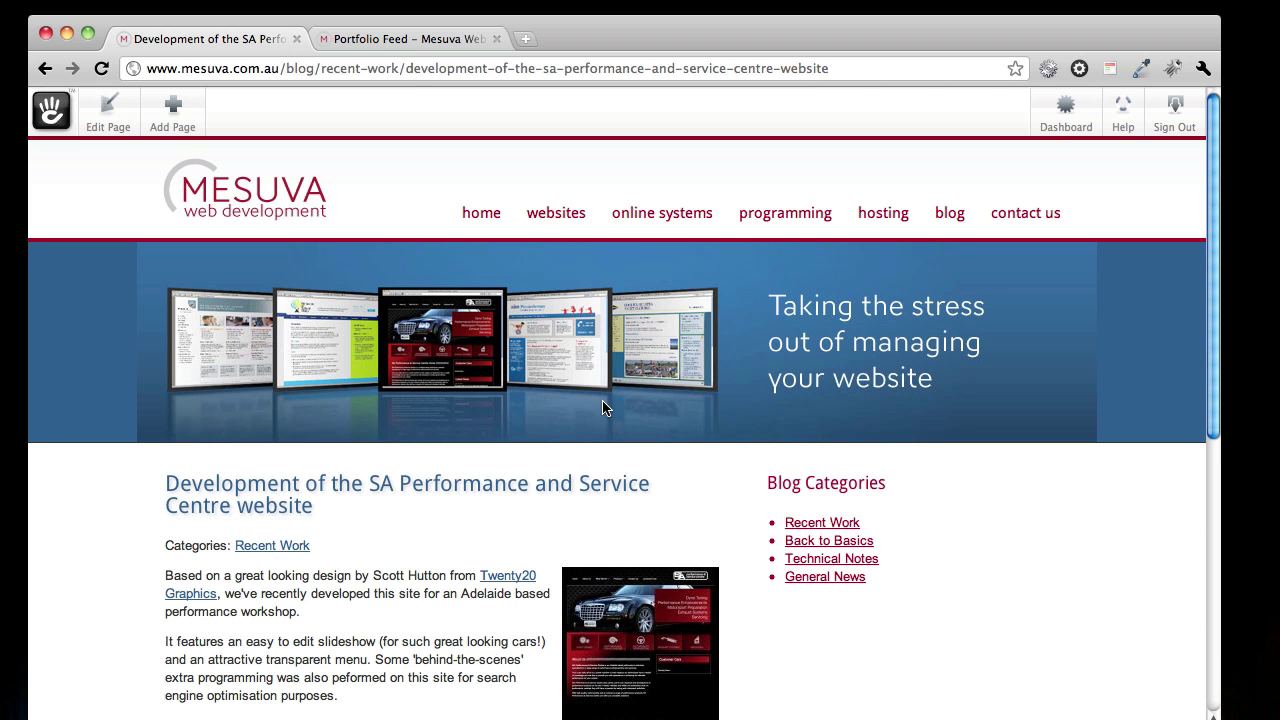
scroll(125, 438, "down", 2)
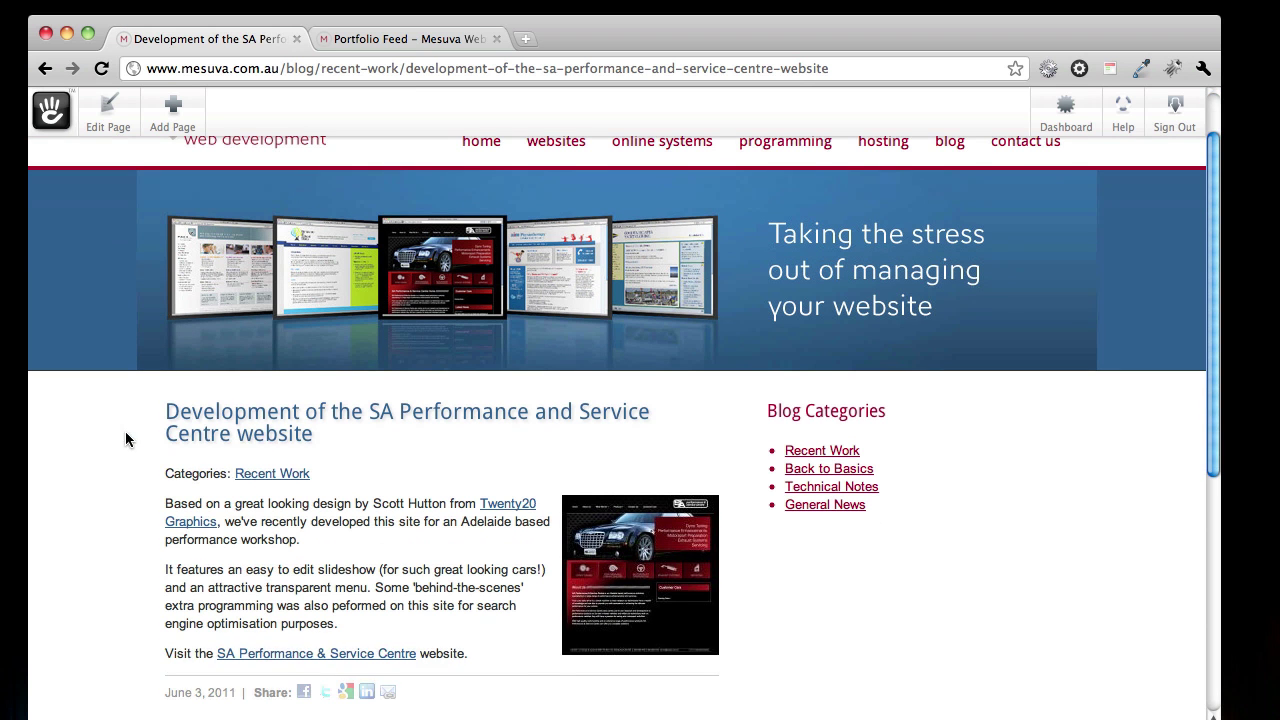
scroll(425, 410, "up", 2)
left_click(117, 127)
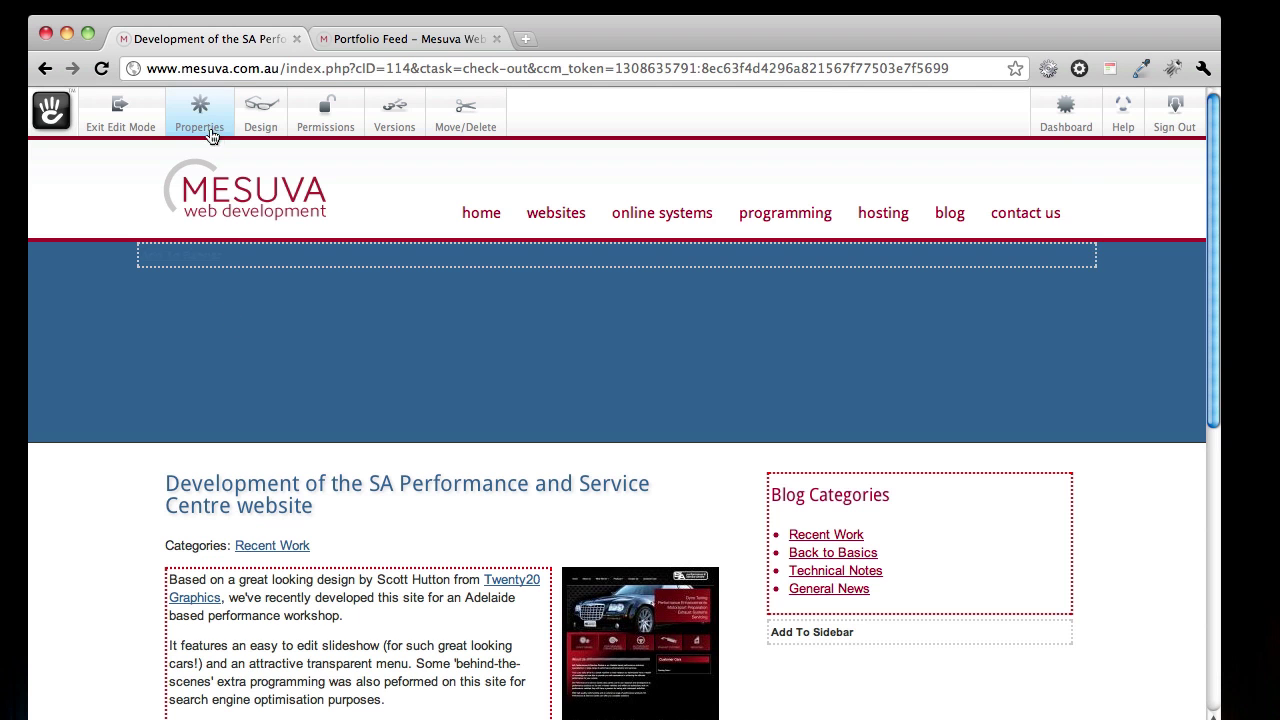
Set the post's In Portfolio custom attribute to Yes, save the properties, and exit edit mode
left_click(208, 127)
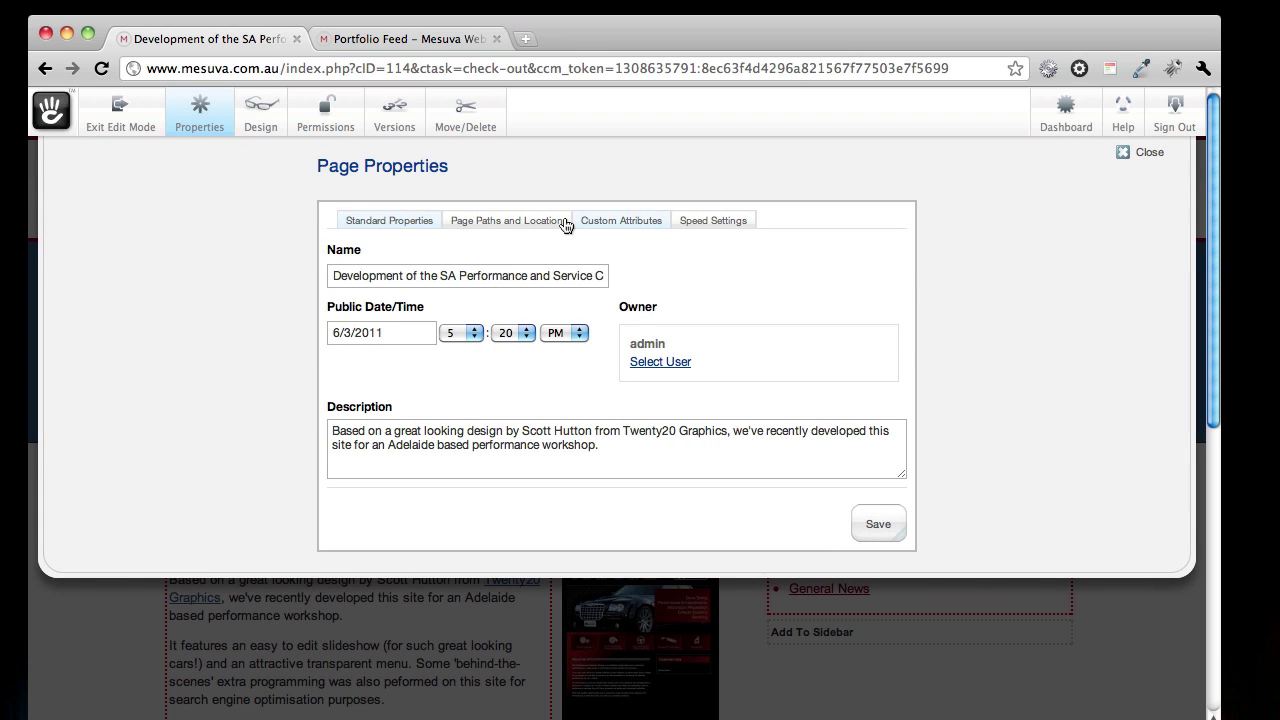
left_click(588, 220)
scroll(989, 403, "down", 1)
scroll(986, 390, "down", 10)
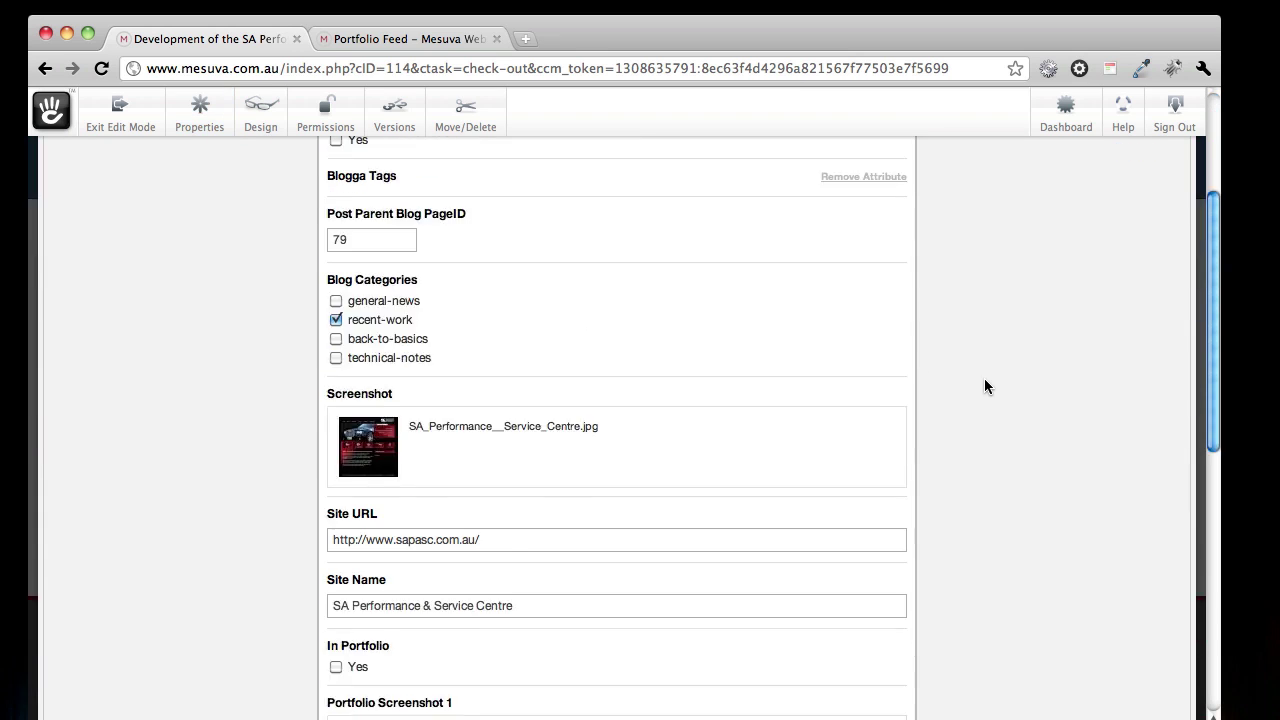
scroll(983, 377, "down", 1)
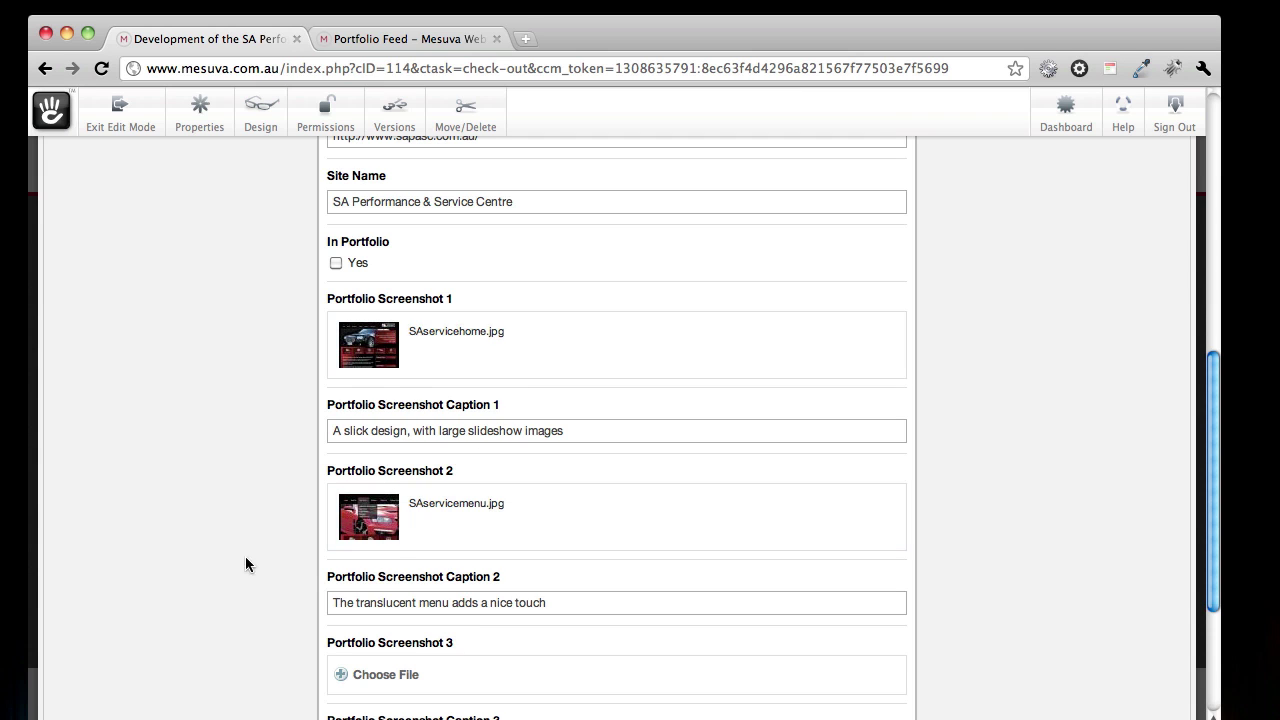
scroll(231, 550, "up", 1)
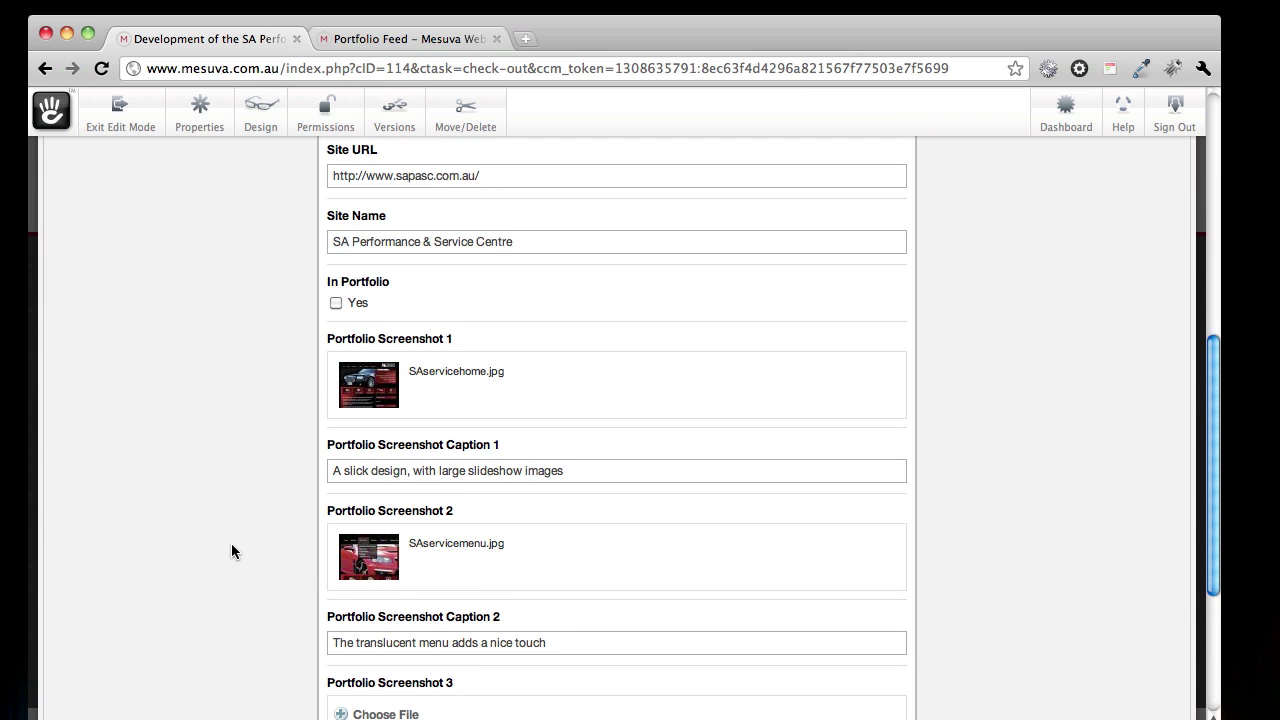
scroll(257, 511, "up", 8)
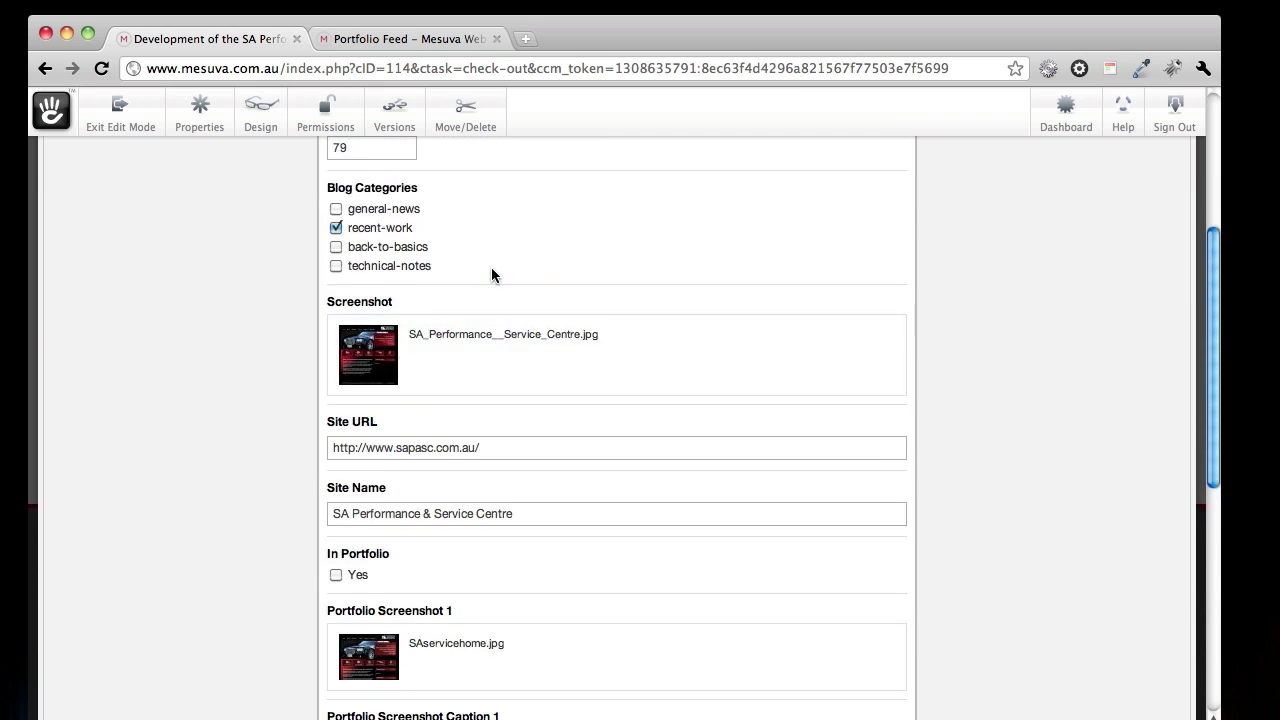
scroll(495, 358, "down", 10)
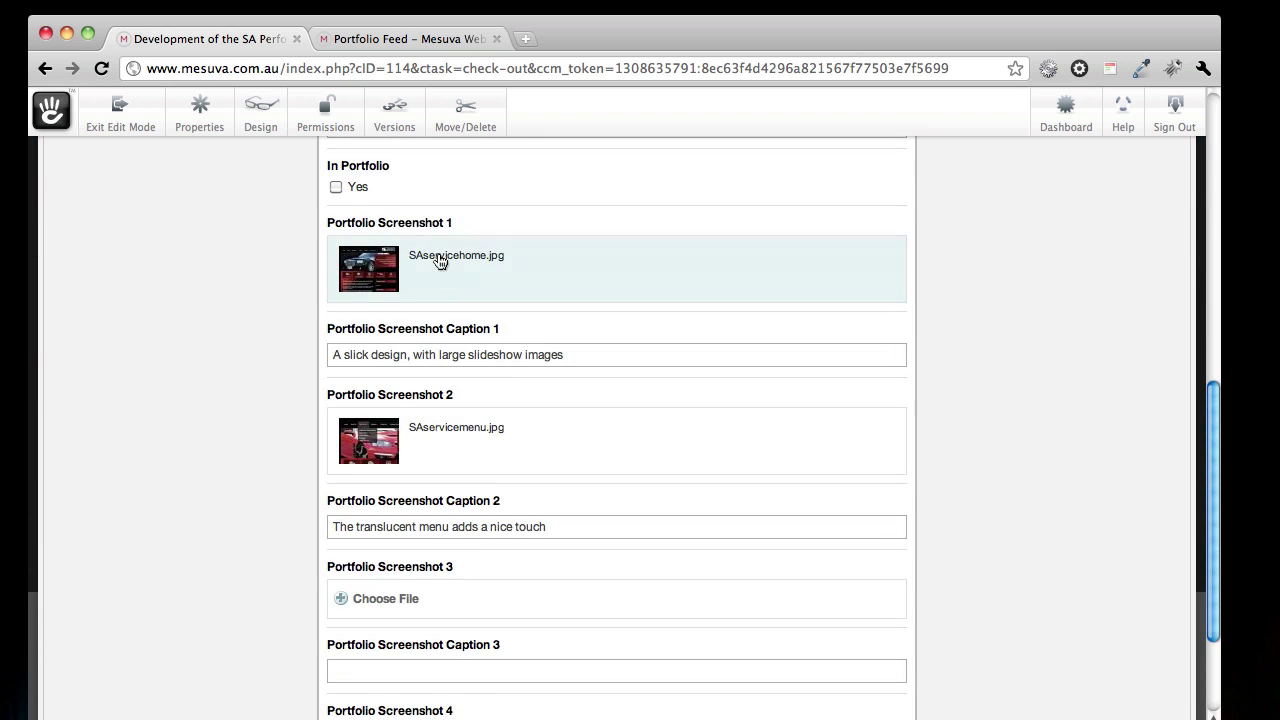
left_click(336, 187)
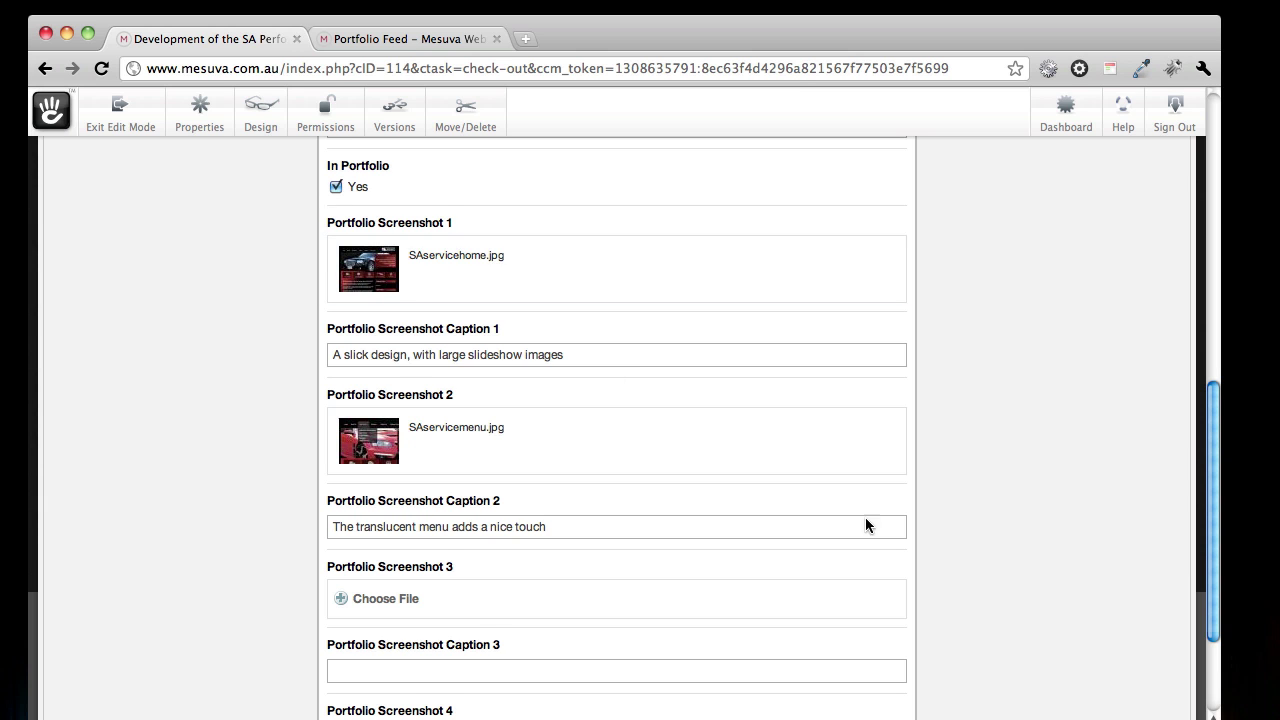
scroll(870, 540, "down", 4)
left_click(880, 705)
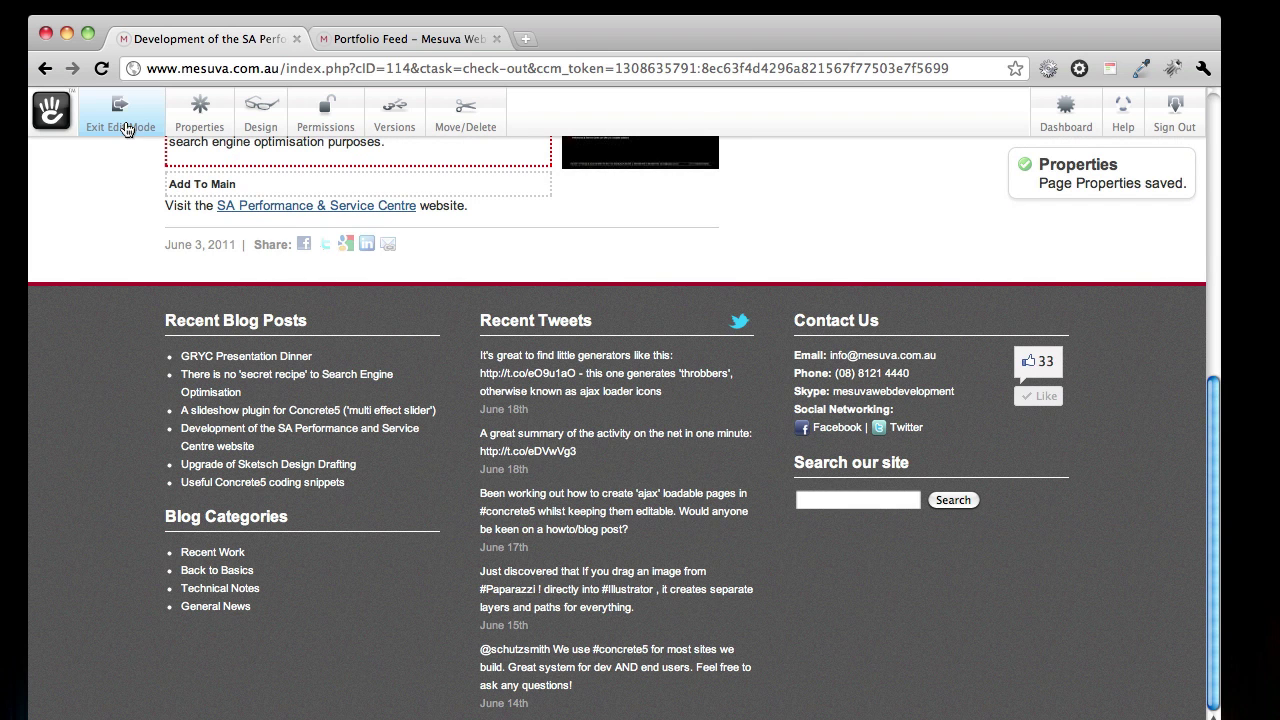
left_click(126, 129)
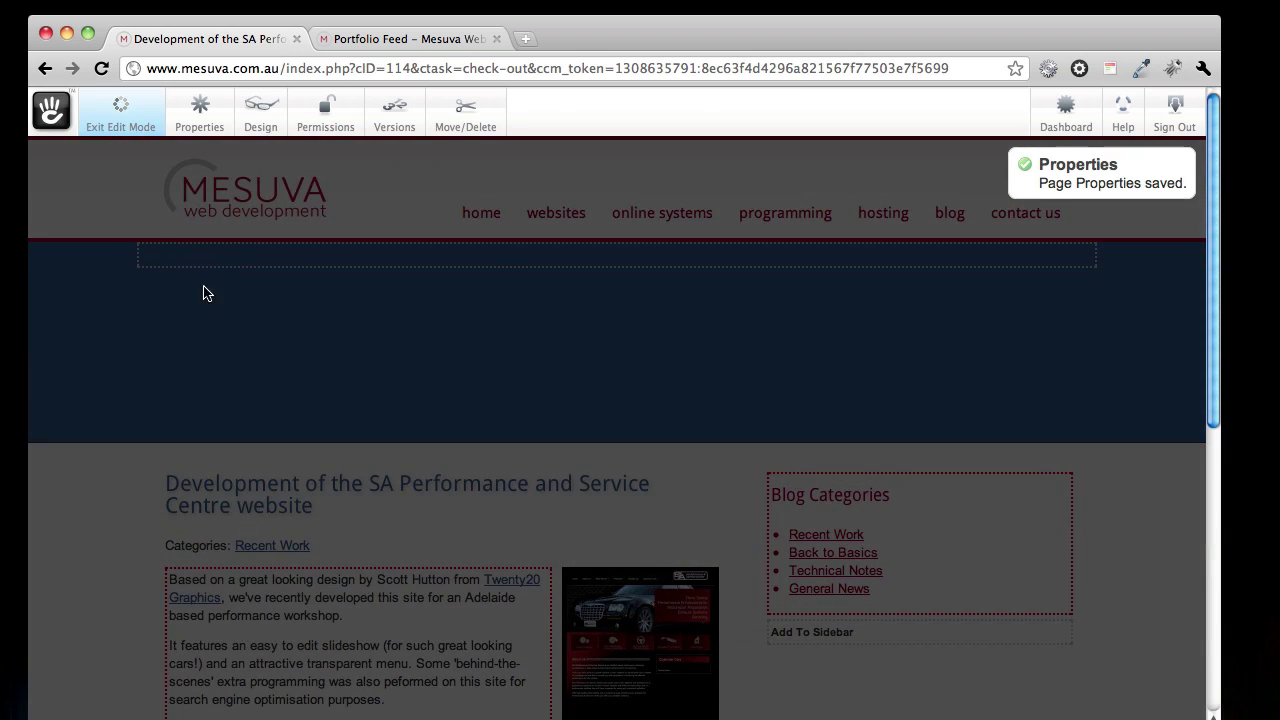
Publish the post's edits and expand the homepage portfolio highlights slideshow
left_click(812, 322)
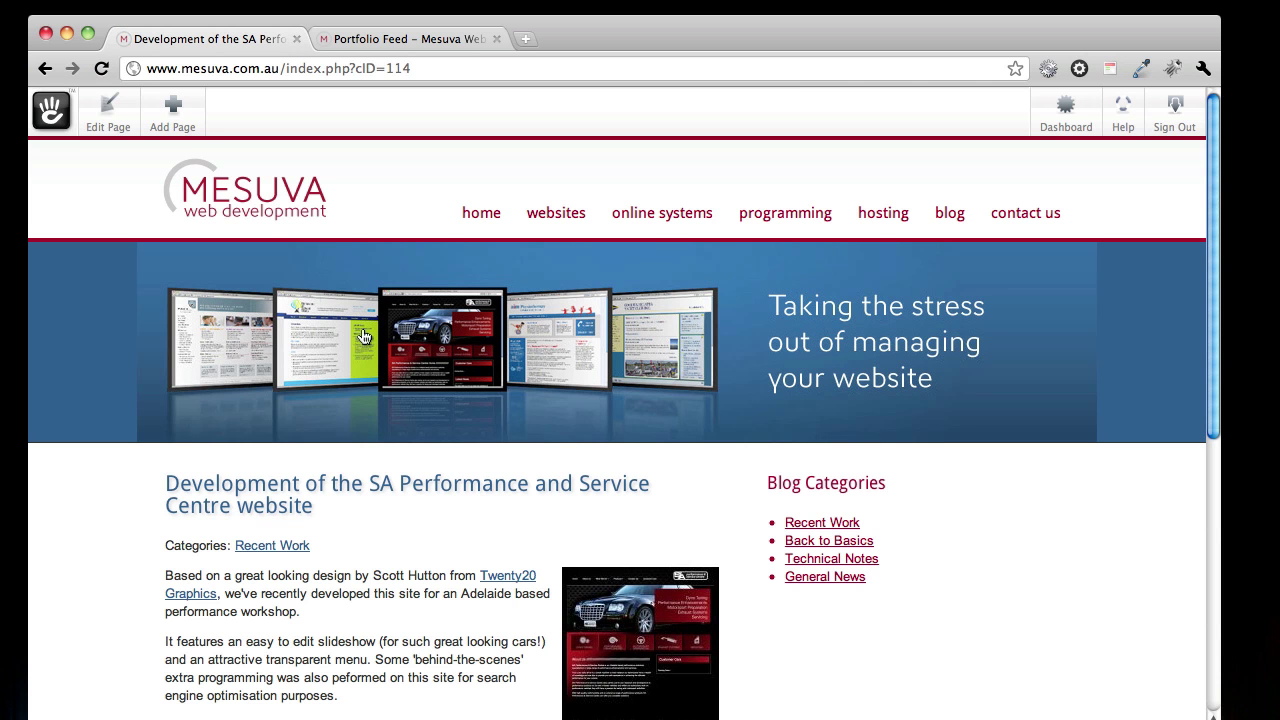
left_click(253, 202)
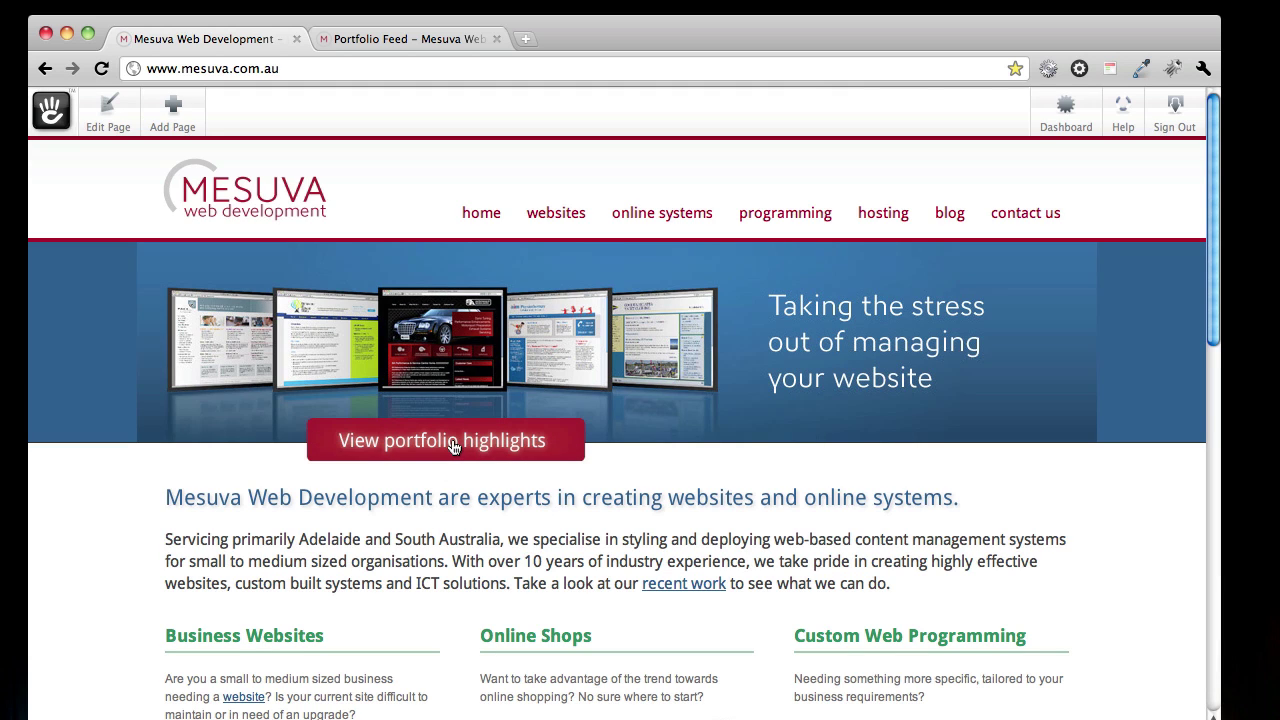
left_click(453, 446)
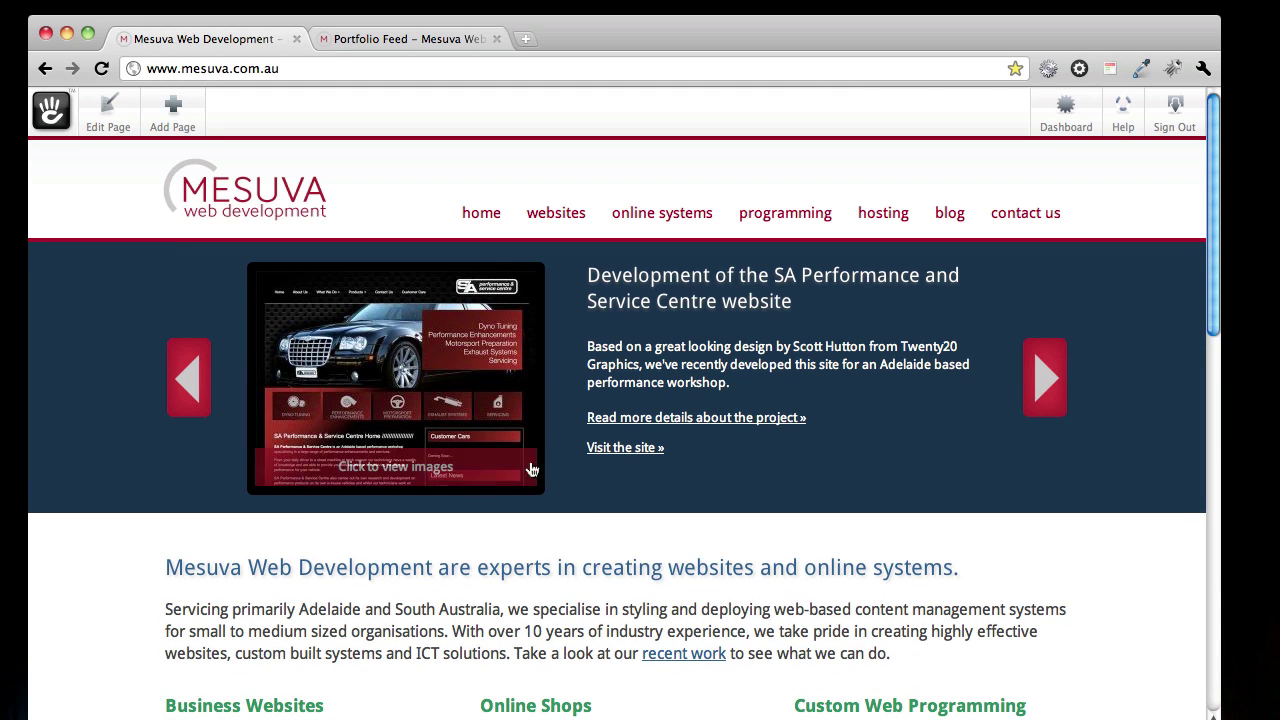
Browse the SA Performance project's screenshots in the lightbox, then close it
left_click(448, 395)
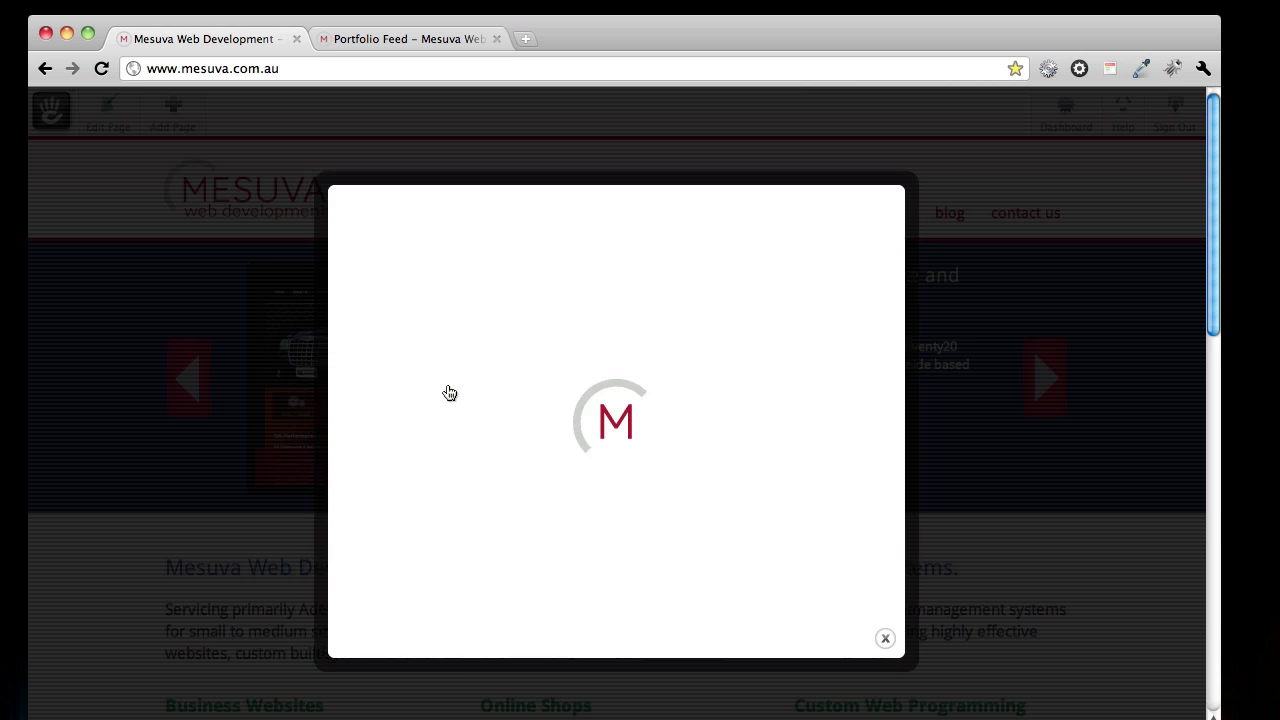
left_click(377, 640)
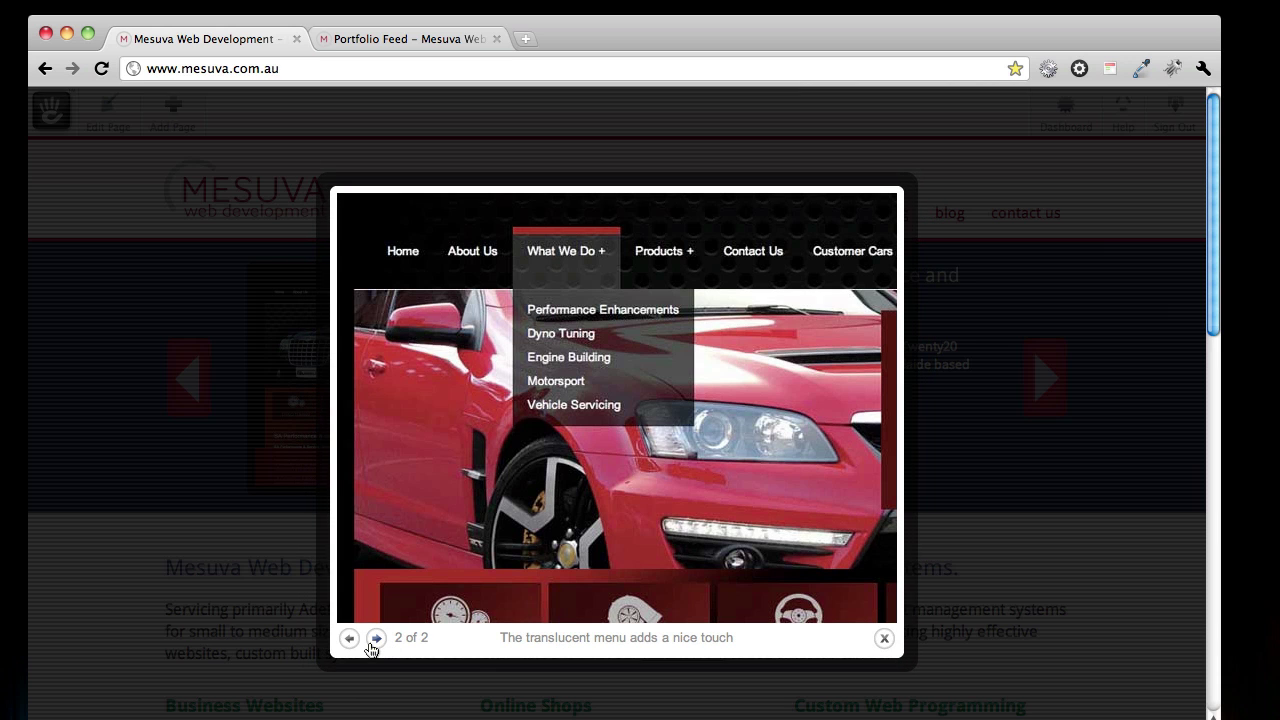
left_click(349, 640)
left_click(130, 497)
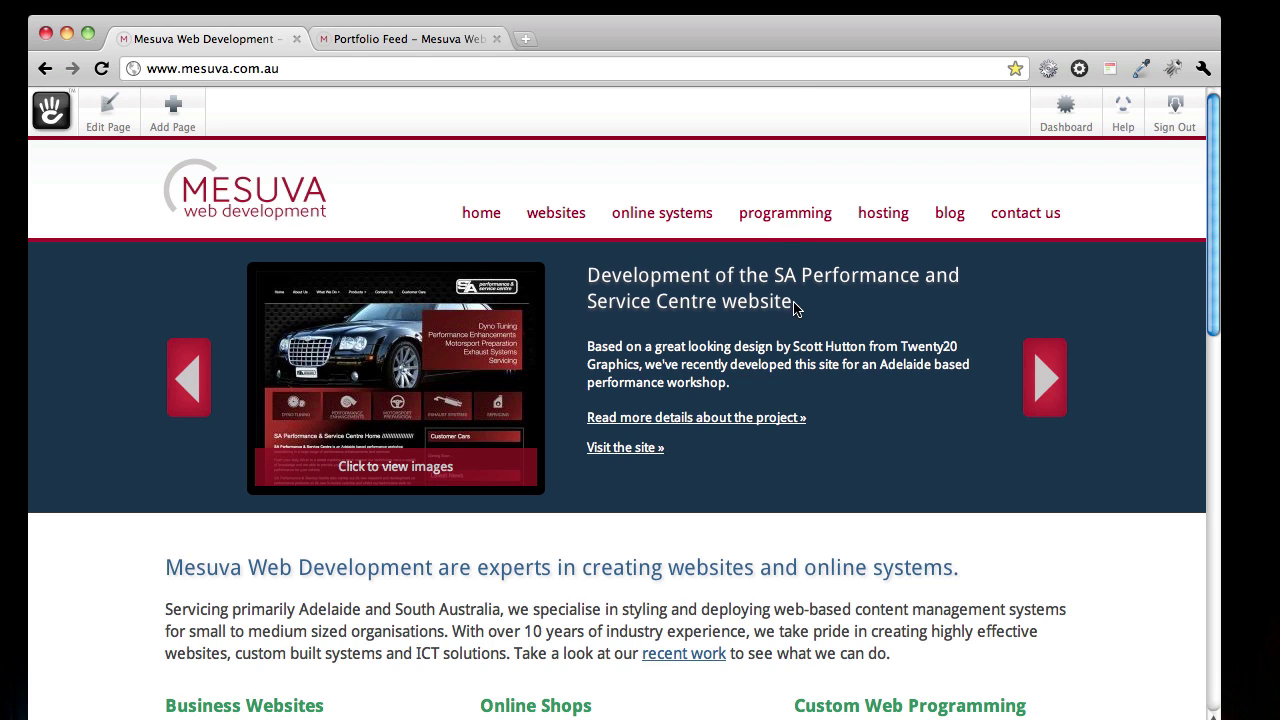
Navigate to the blog's Recent Work category and scroll through its posts, led by SA Performance
left_click(945, 213)
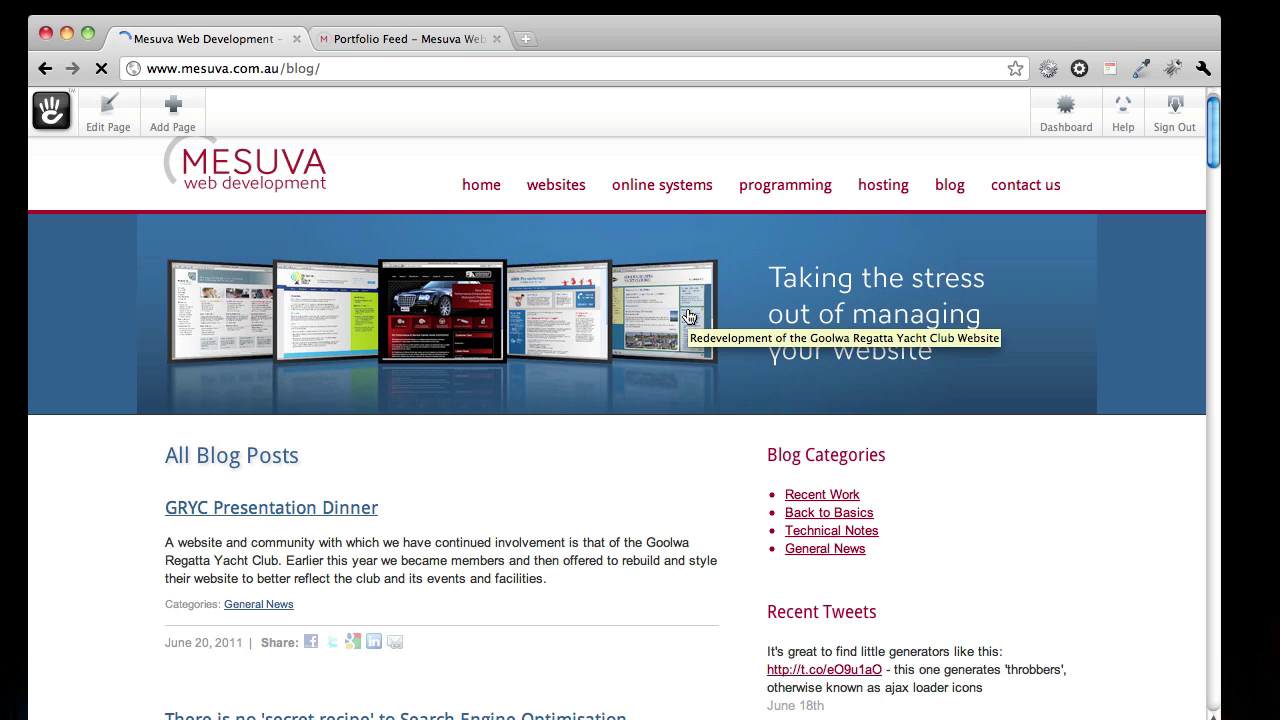
left_click(818, 491)
scroll(175, 402, "down", 5)
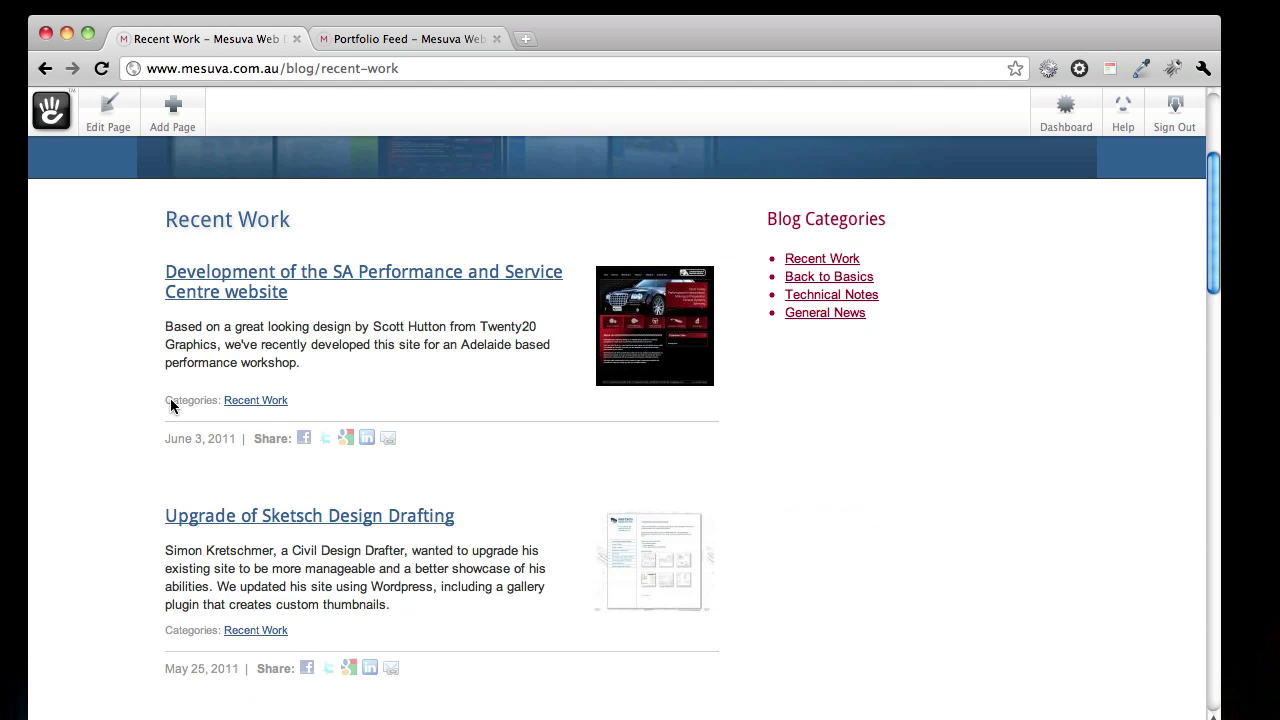
scroll(168, 415, "down", 1)
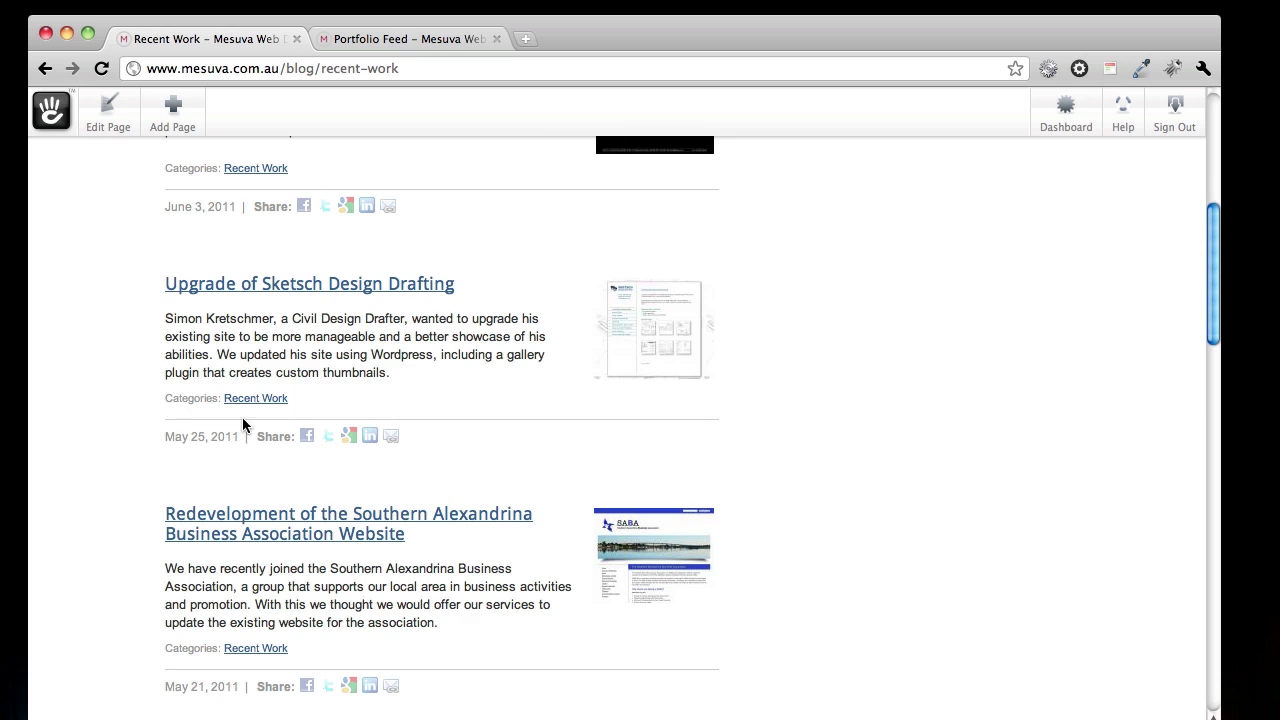
scroll(228, 400, "down", 3)
scroll(537, 537, "down", 3)
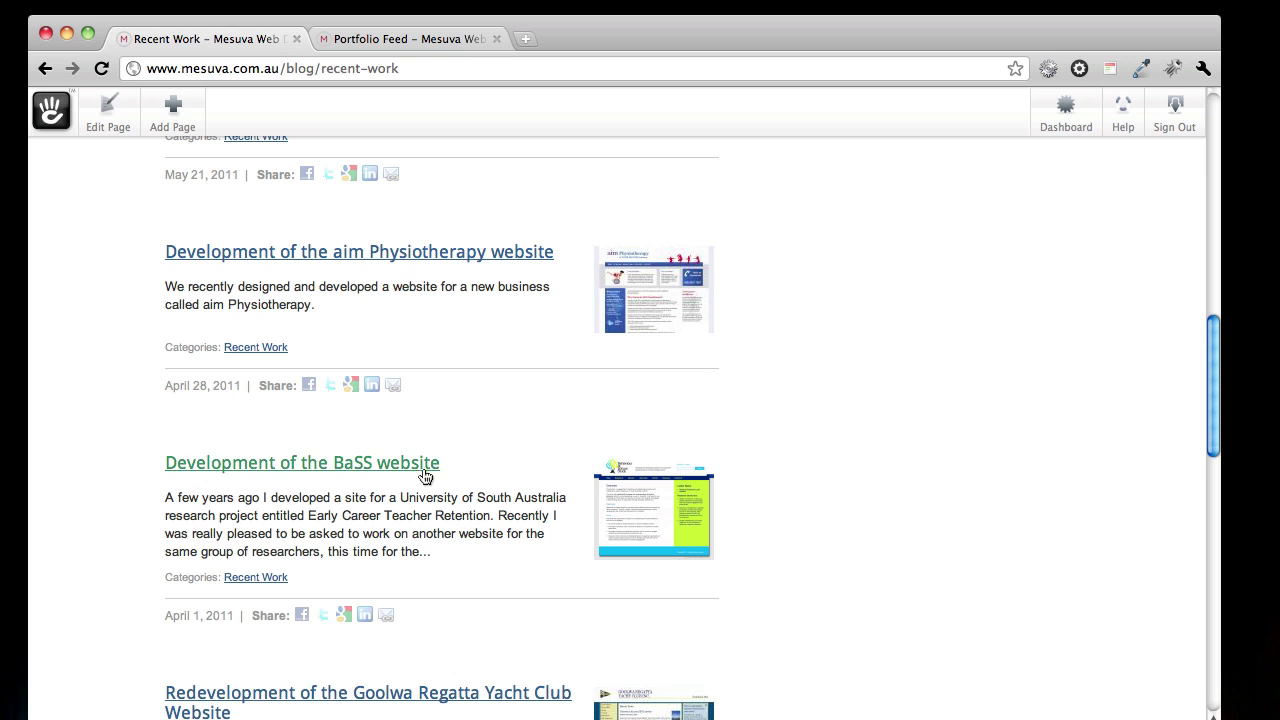
scroll(824, 424, "up", 10)
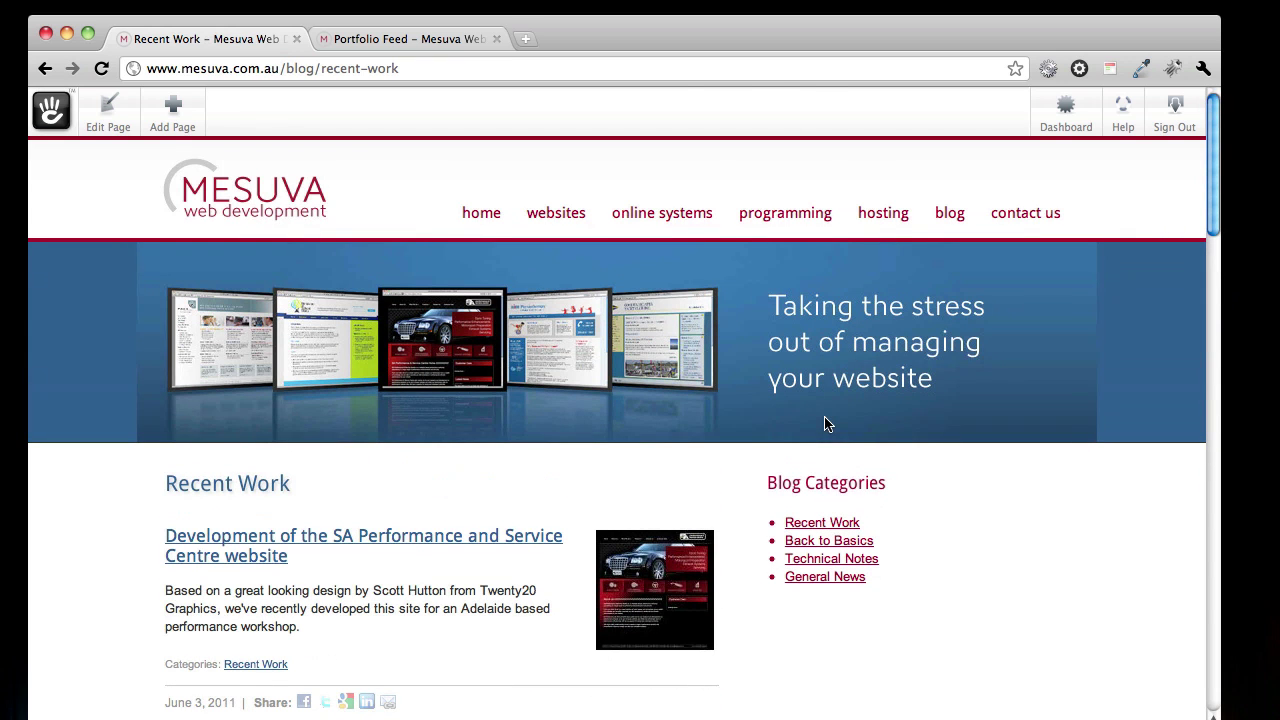